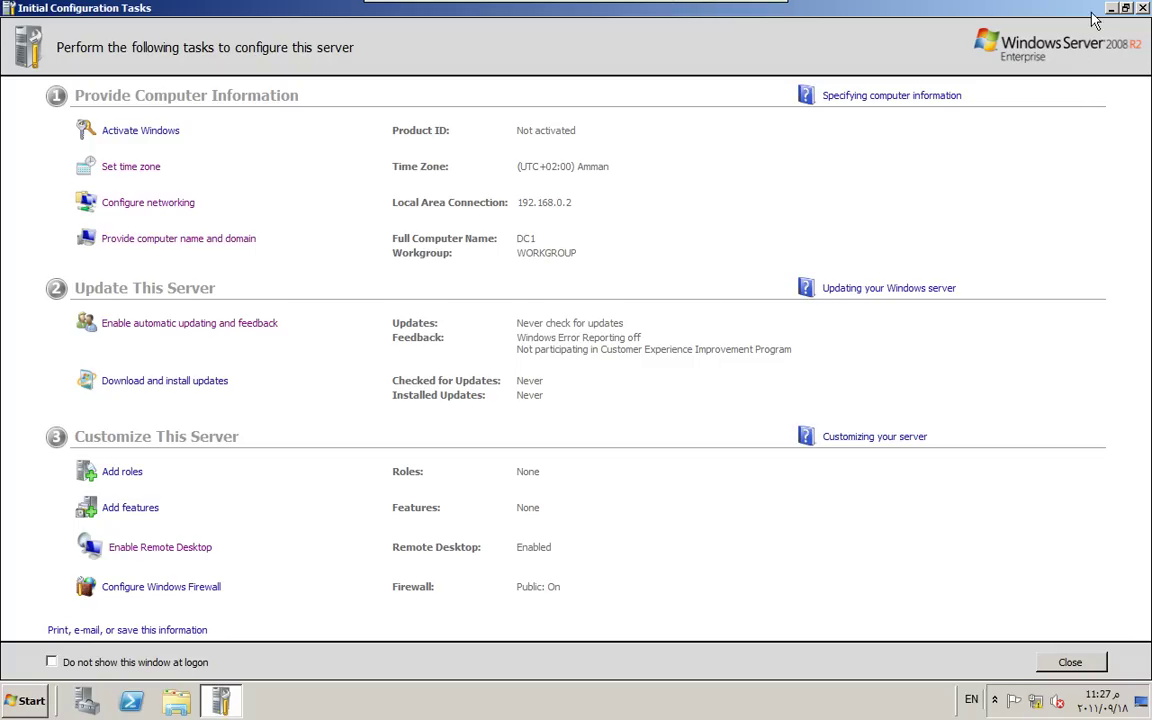
Close the Initial Configuration Tasks window and show the Roles summary in a maximized Server Manager
left_click(1143, 8)
left_click(85, 700)
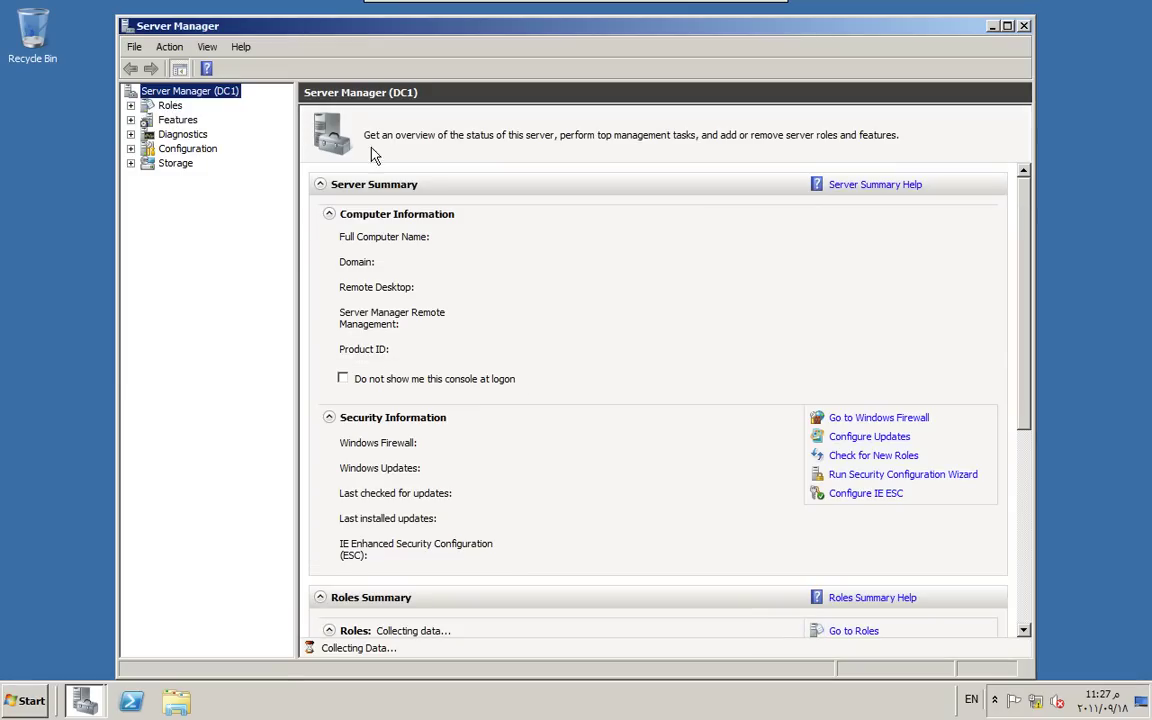
double_click(418, 24)
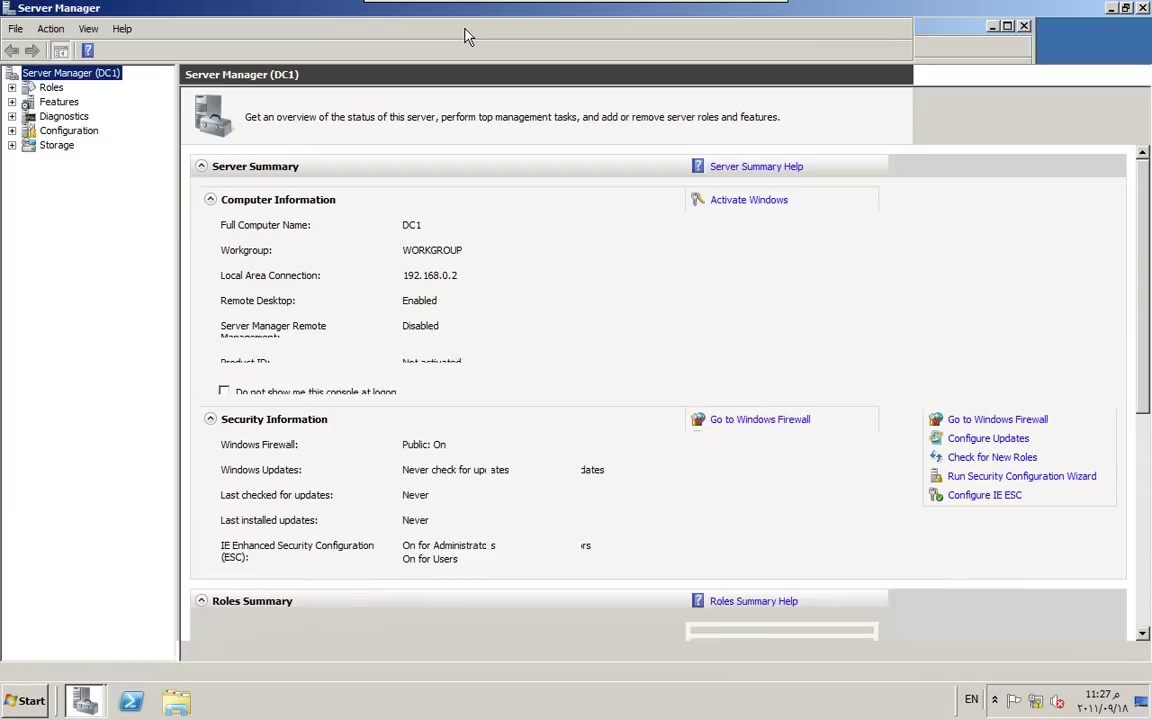
left_click(48, 88)
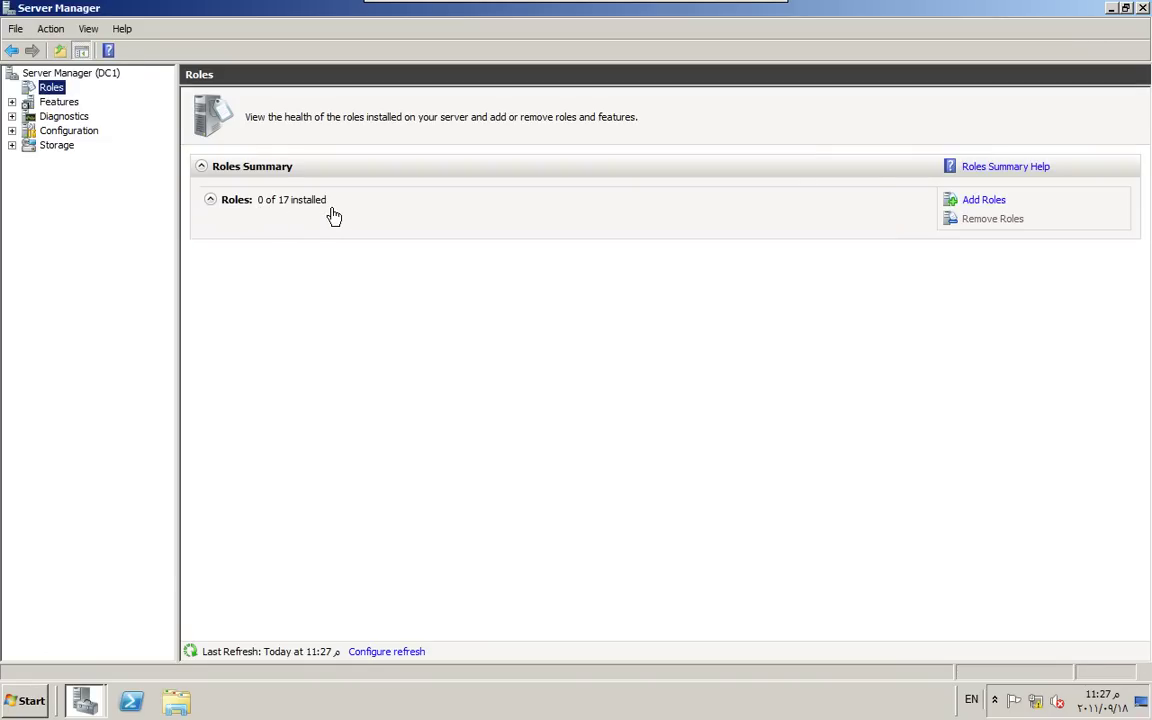
Start adding server roles and select Active Directory Domain Services together with its required .NET Framework 3.5.1 features
left_click(993, 204)
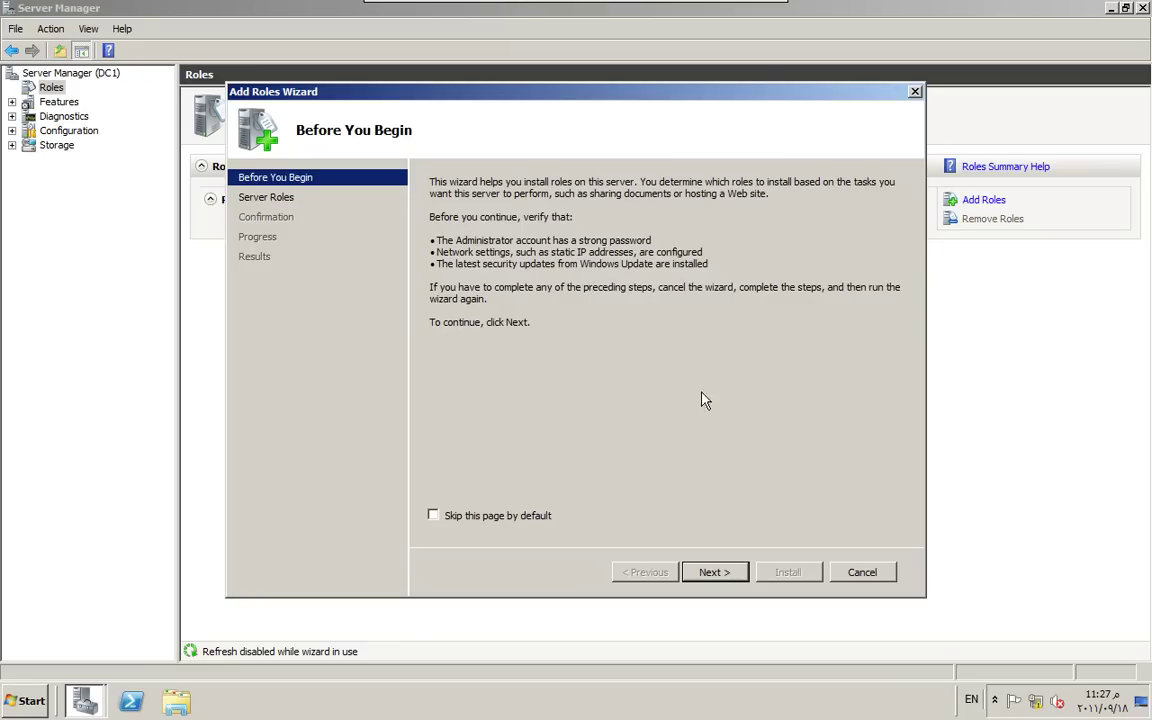
left_click(714, 572)
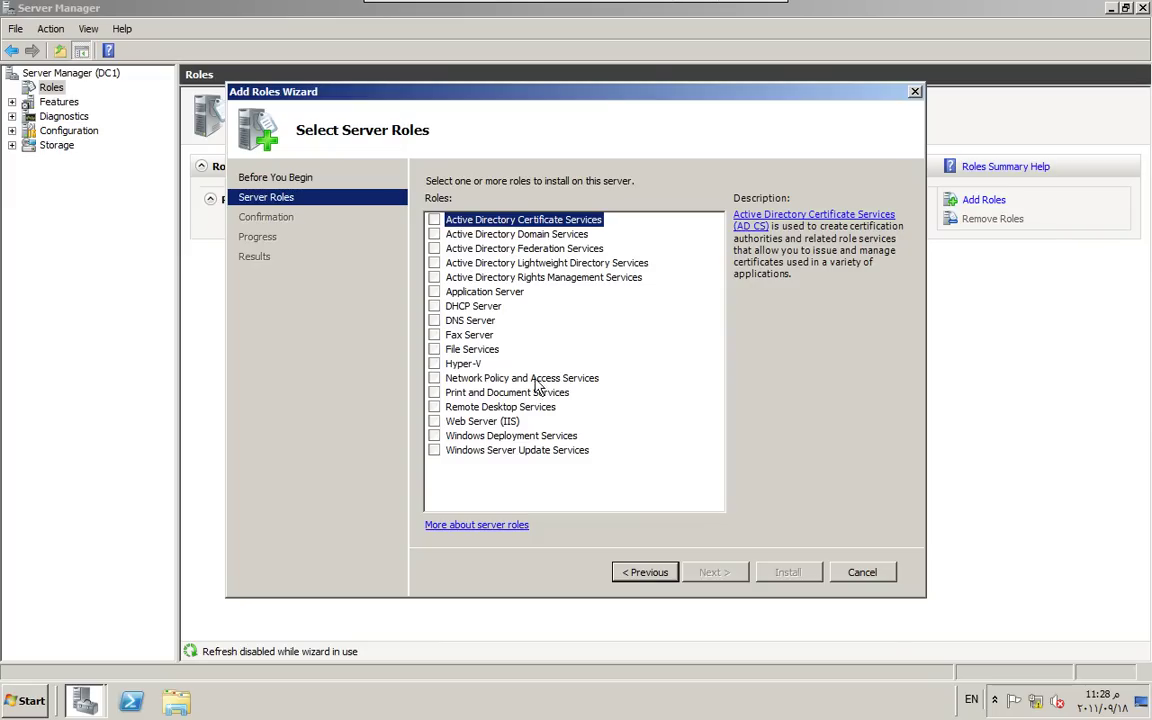
left_click(433, 234)
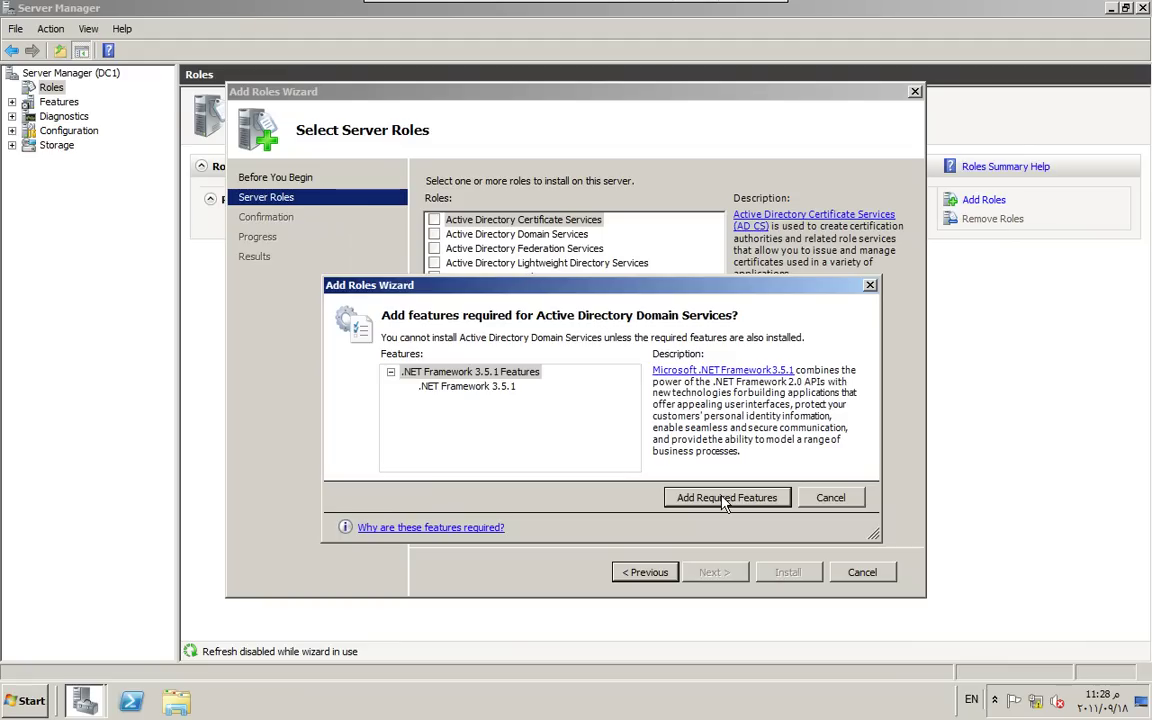
left_click(724, 497)
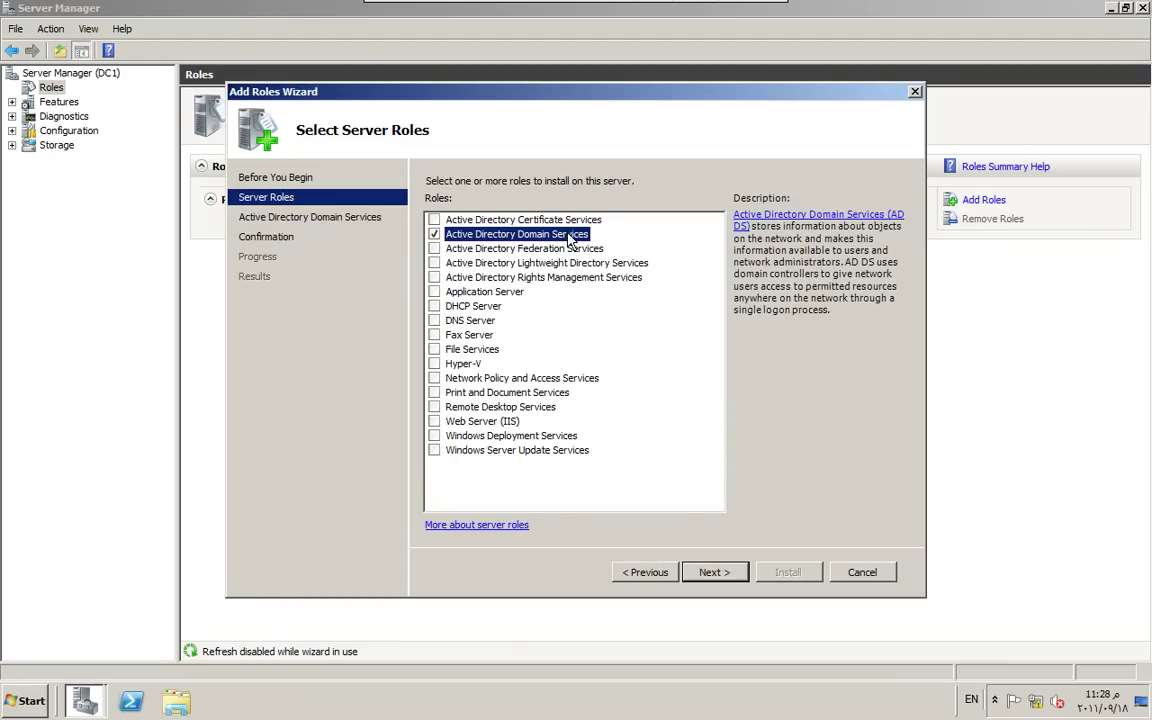
Continue past the Active Directory Domain Services introduction and install the selected role and features
left_click(737, 573)
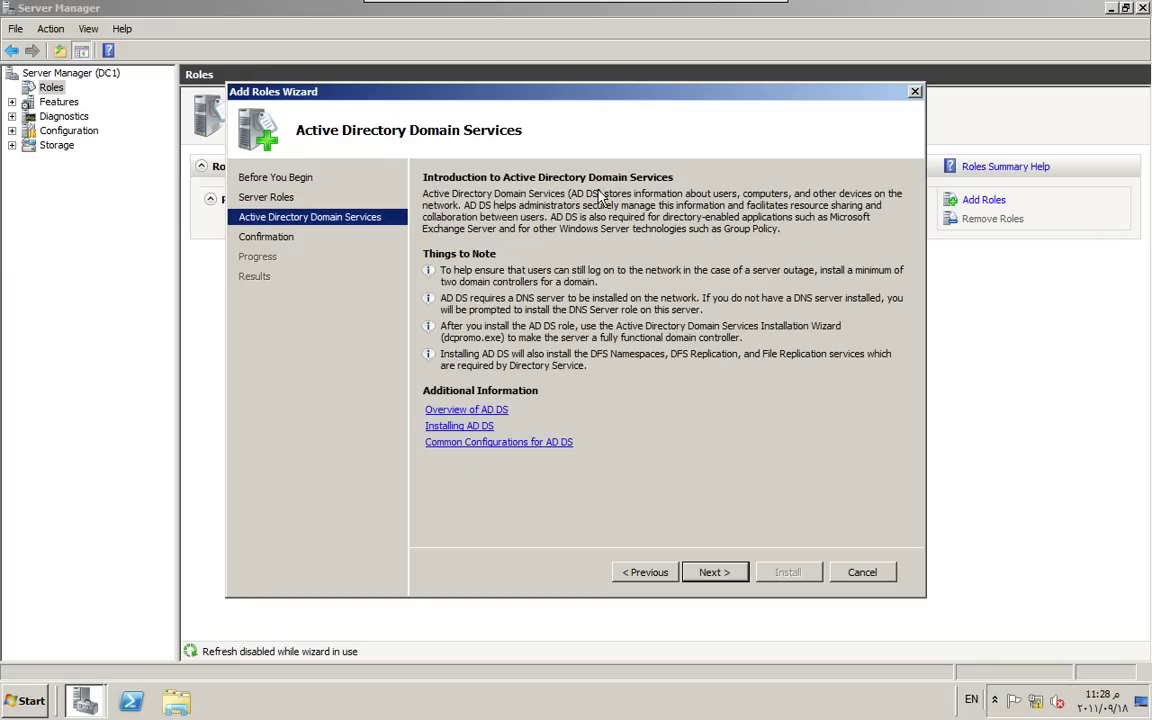
left_click(737, 573)
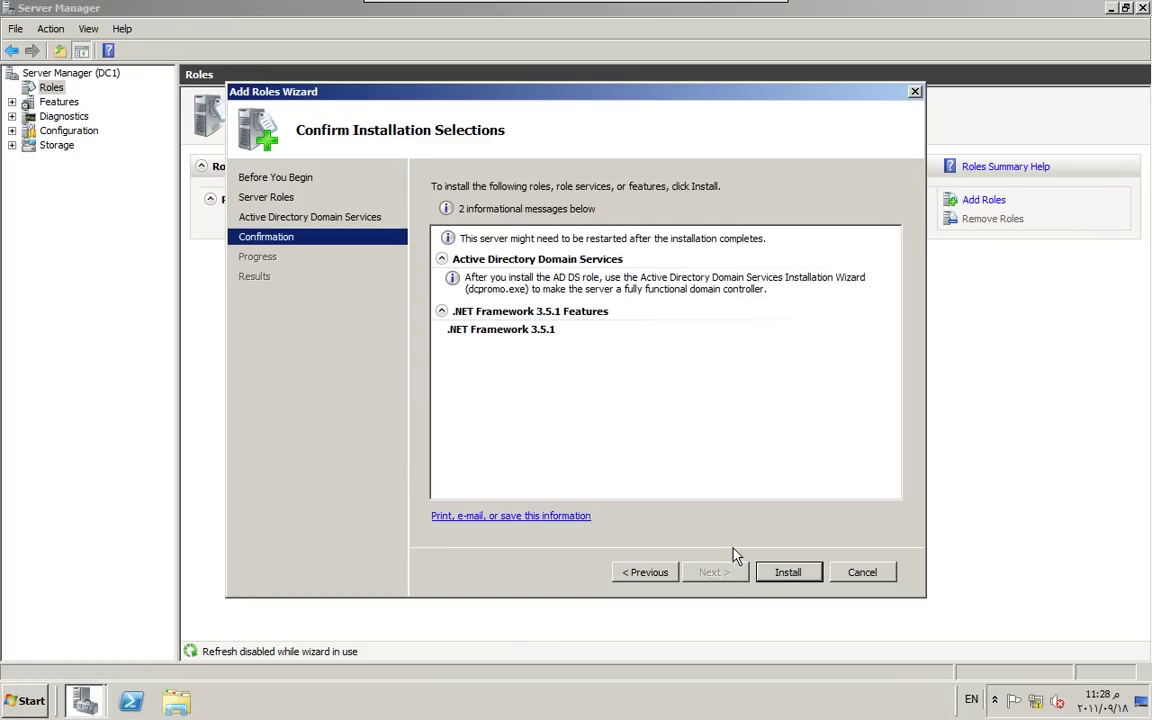
left_click(786, 573)
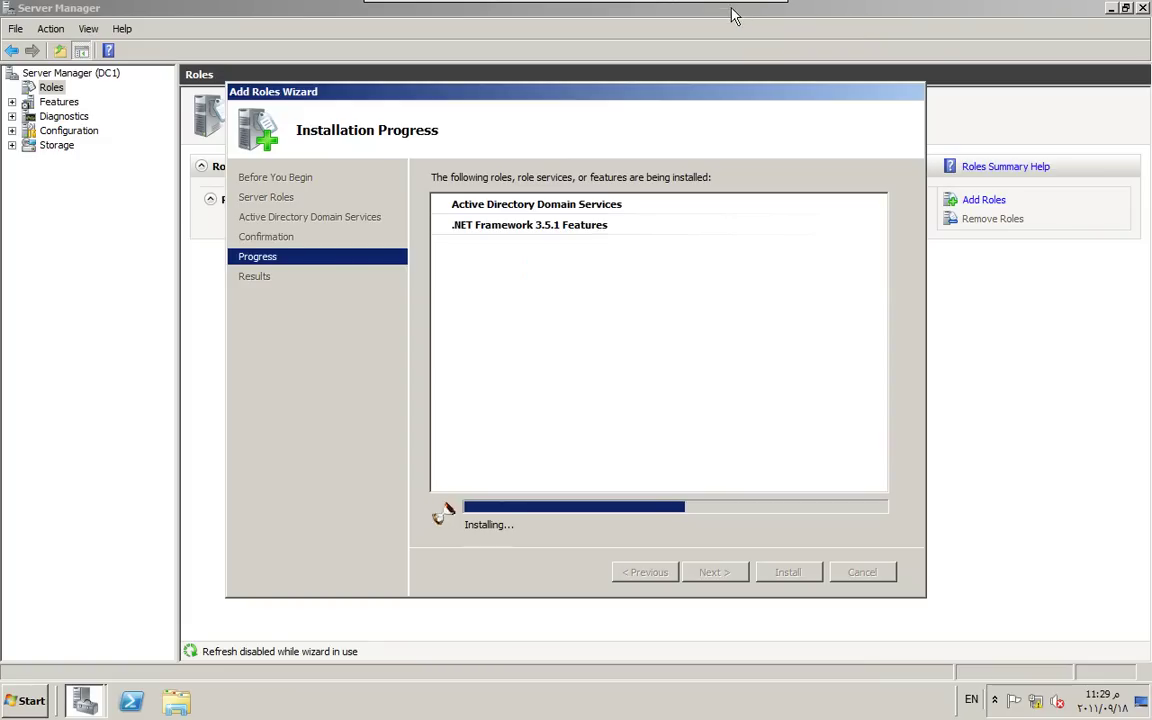
mouse_move(584, 10)
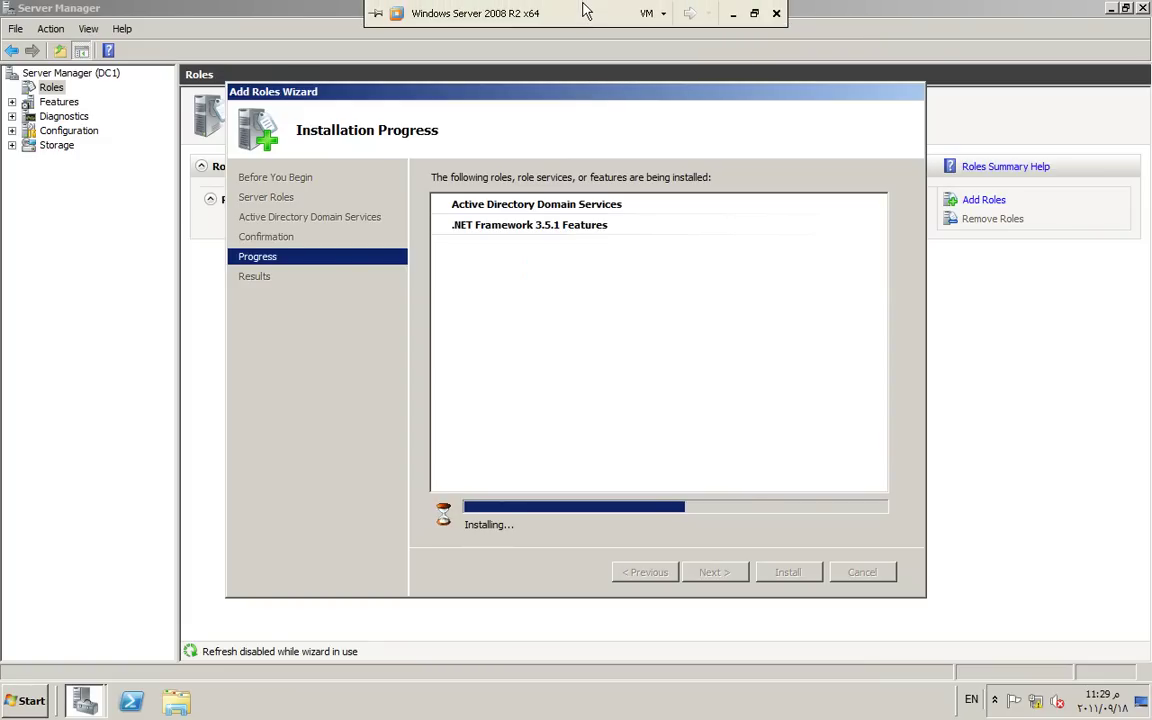
left_click(754, 13)
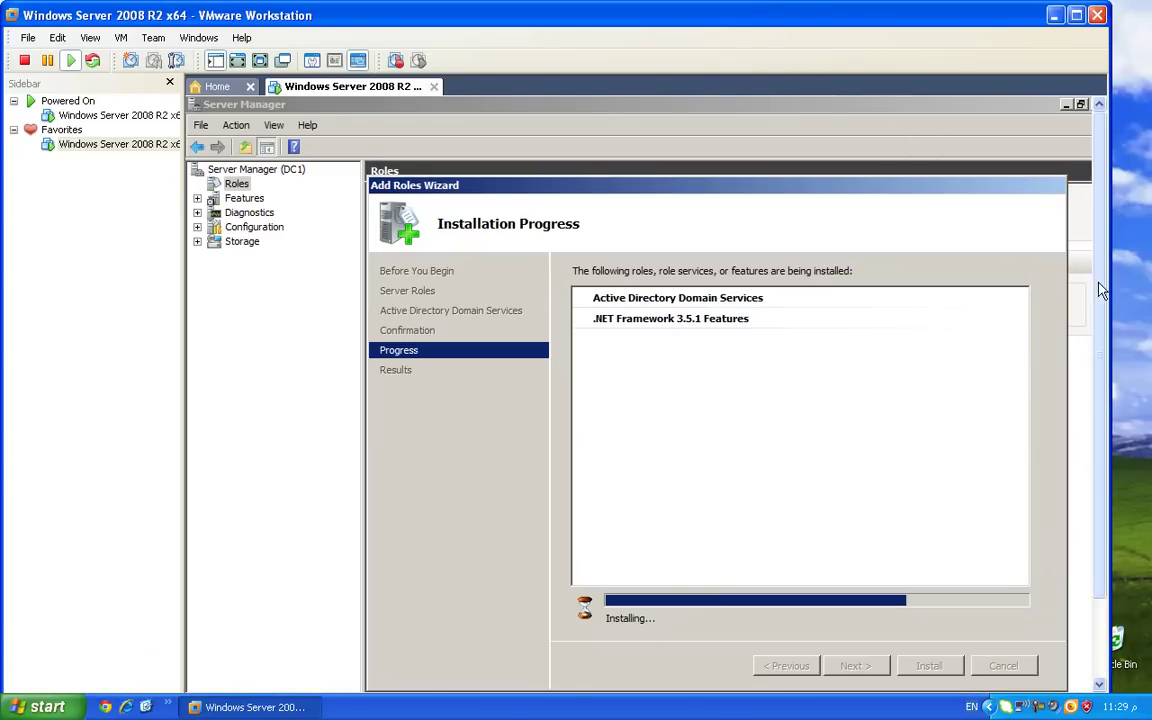
scroll(1100, 285, "down", 2)
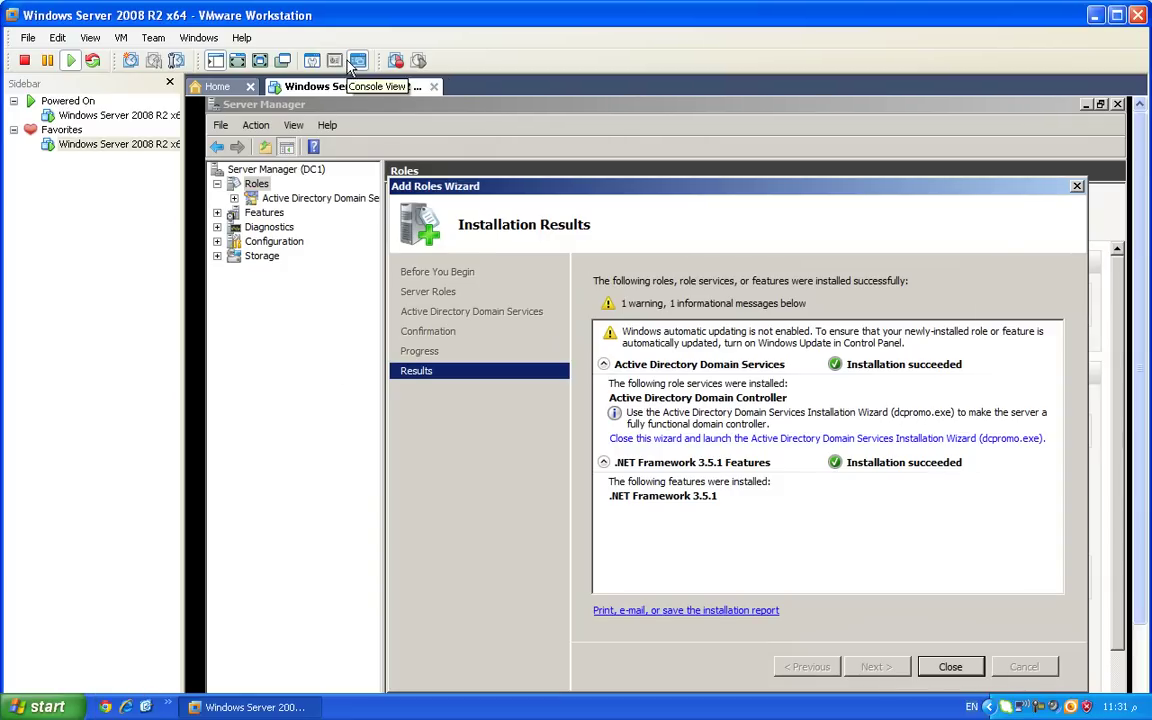
left_click(237, 60)
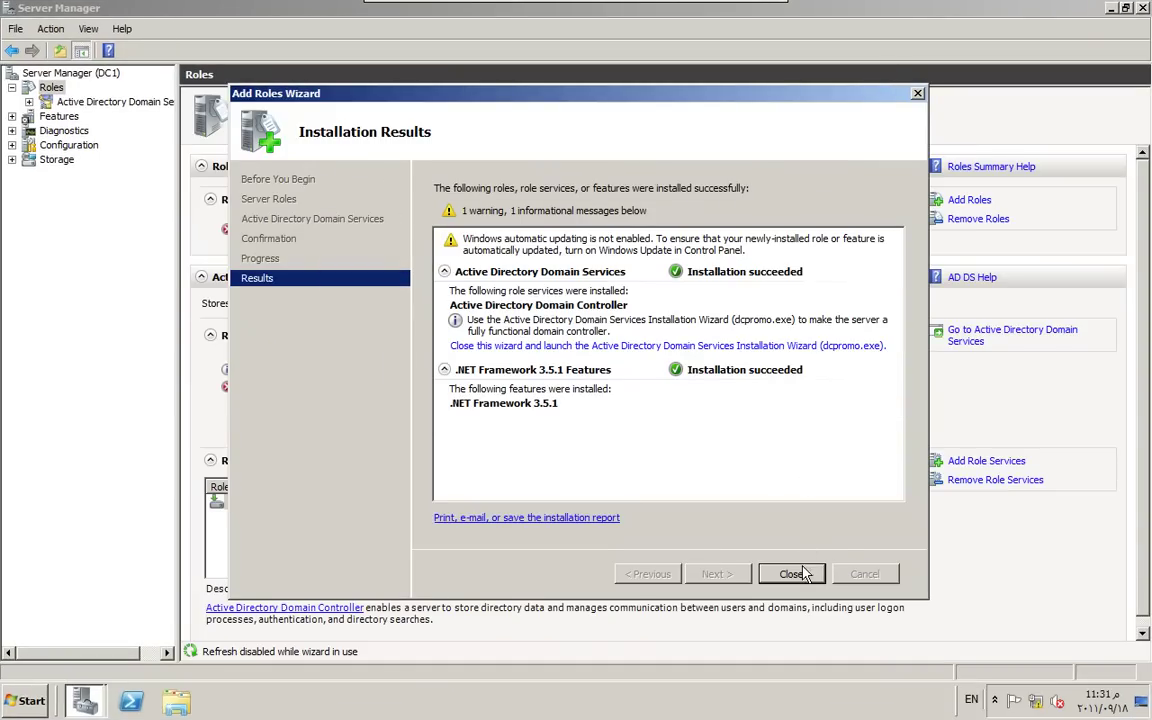
Close the finished Add Roles wizard, then reduce Server Manager to a smaller window and expand its Roles node
left_click(801, 576)
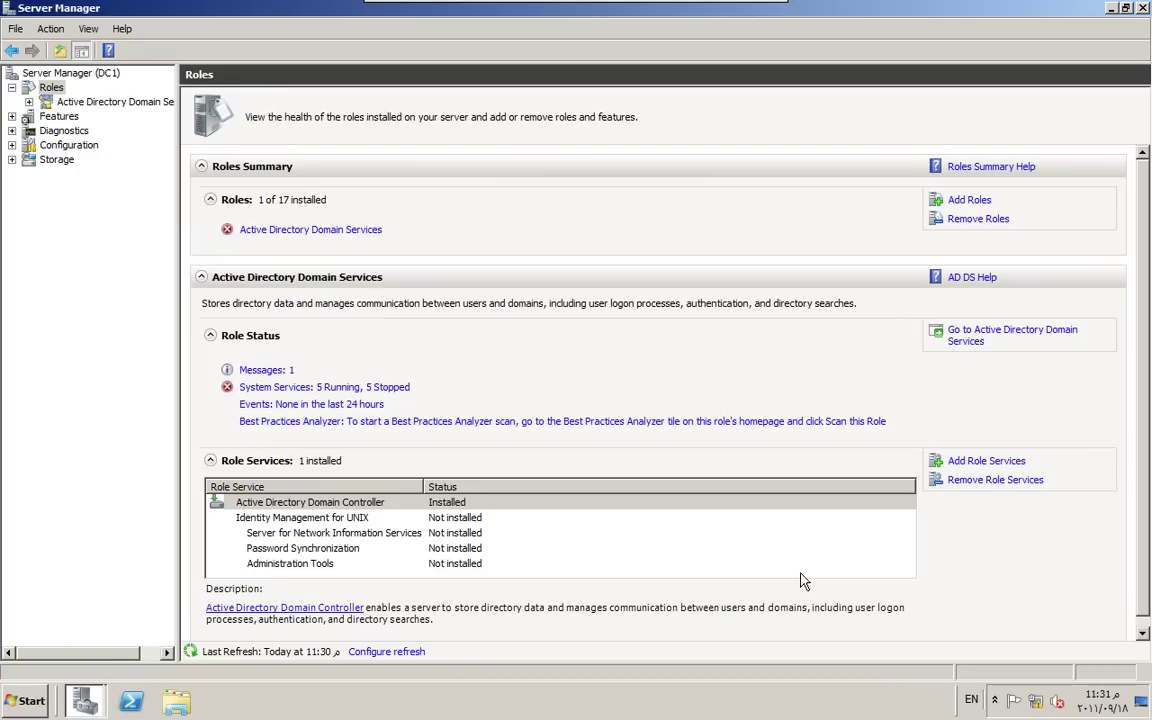
left_click(1124, 8)
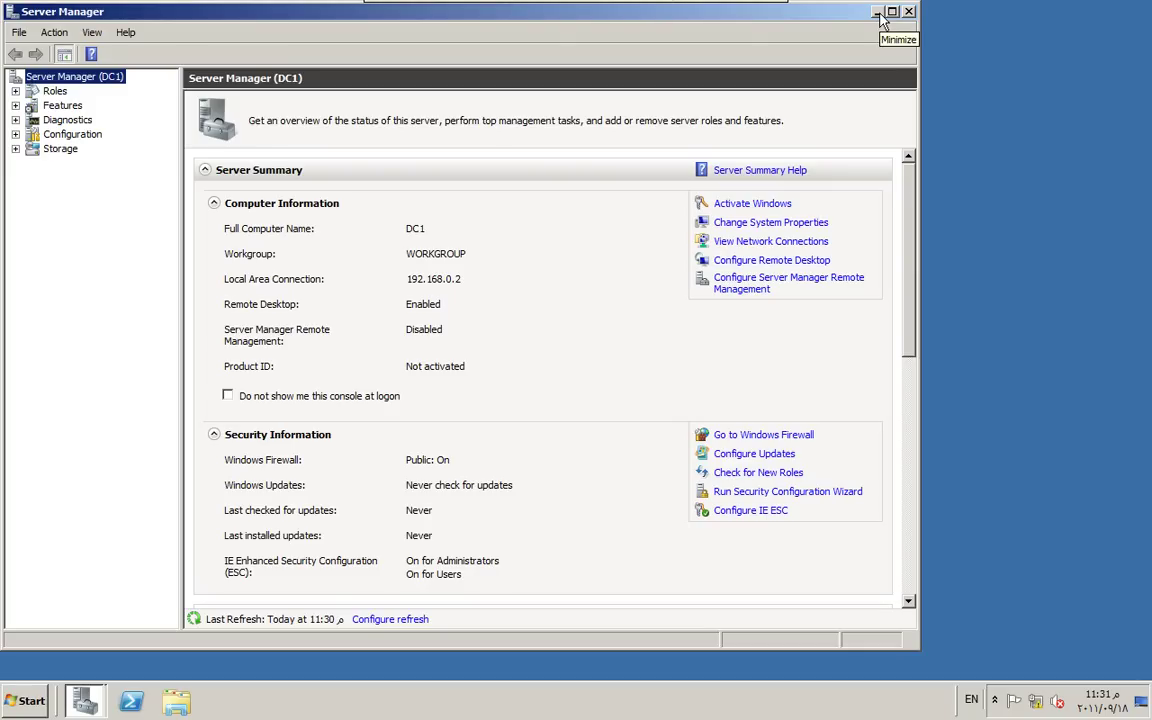
left_click(15, 91)
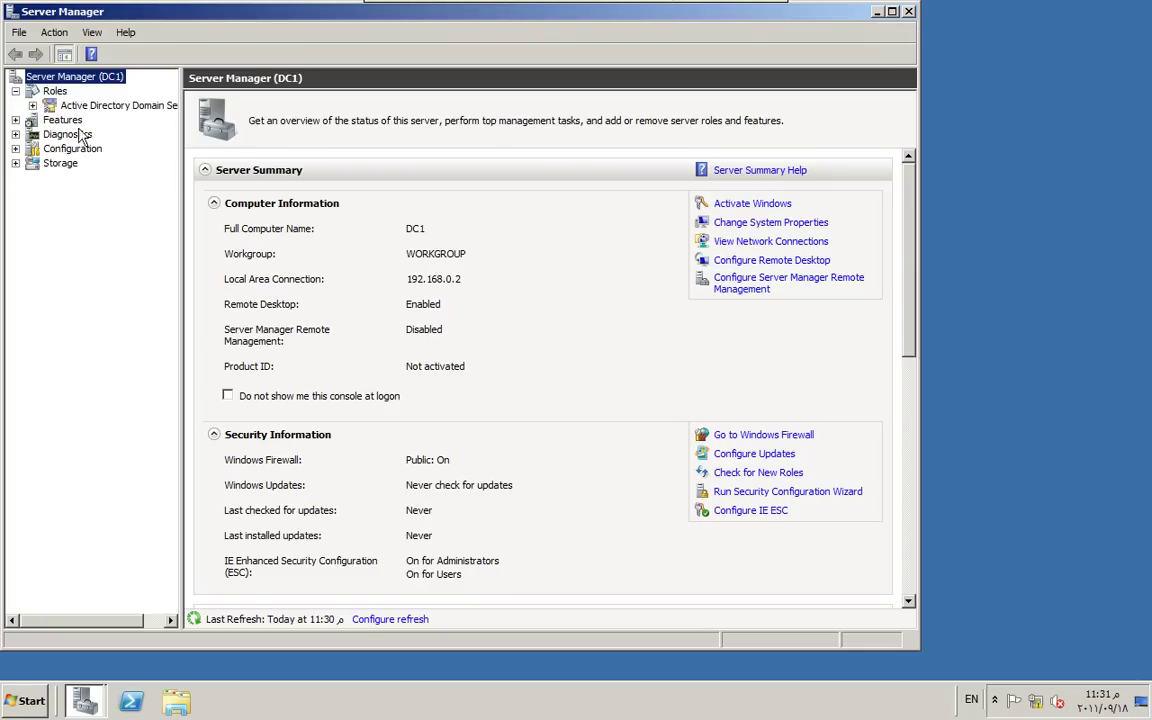
Run dcpromo to launch the Active Directory Domain Services Installation Wizard
left_click(25, 700)
left_click(86, 660)
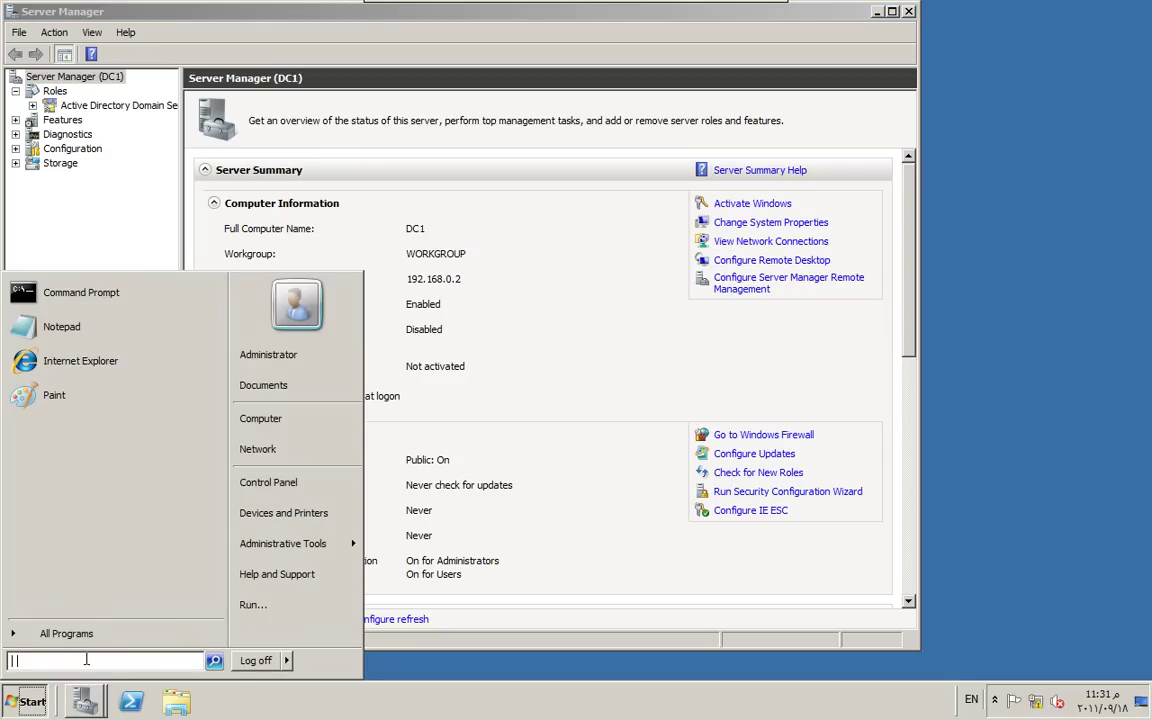
type("dcpromo")
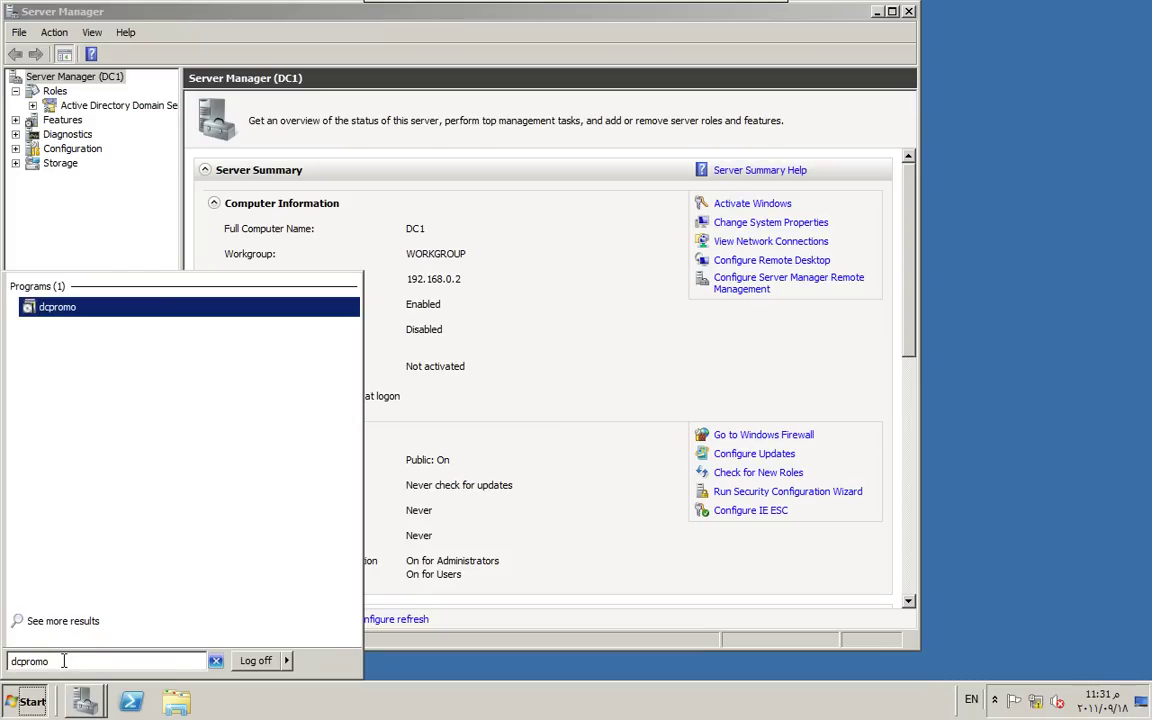
double_click(114, 657)
type("d")
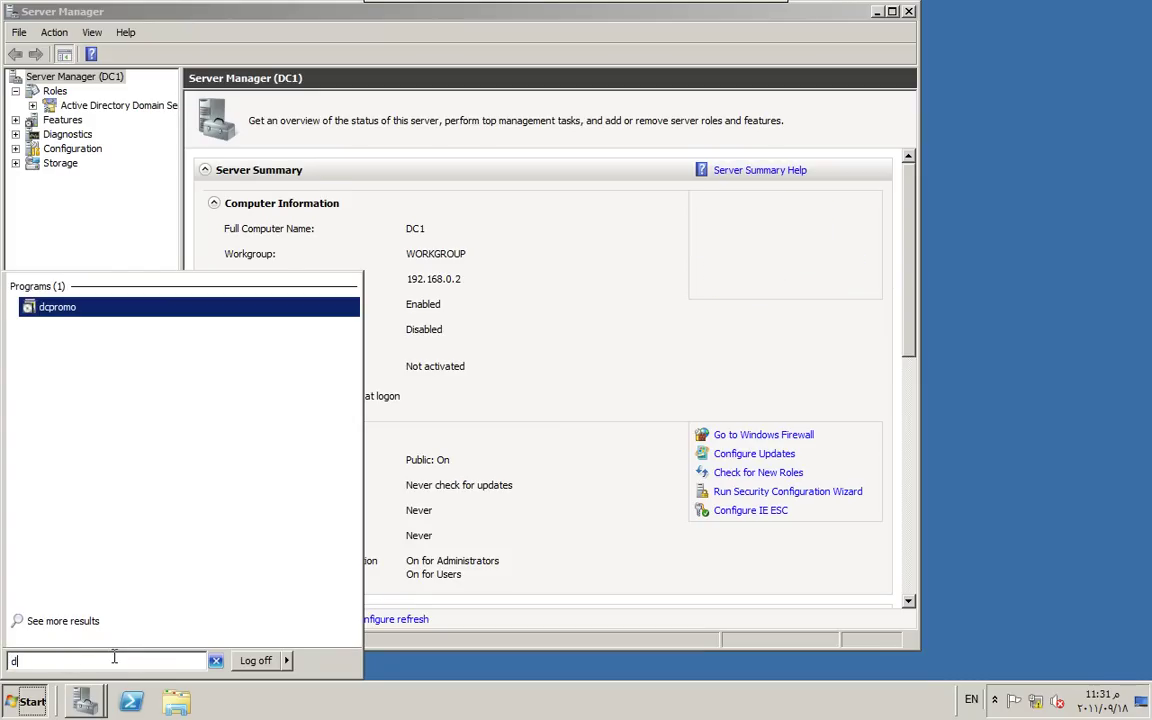
type("cpro")
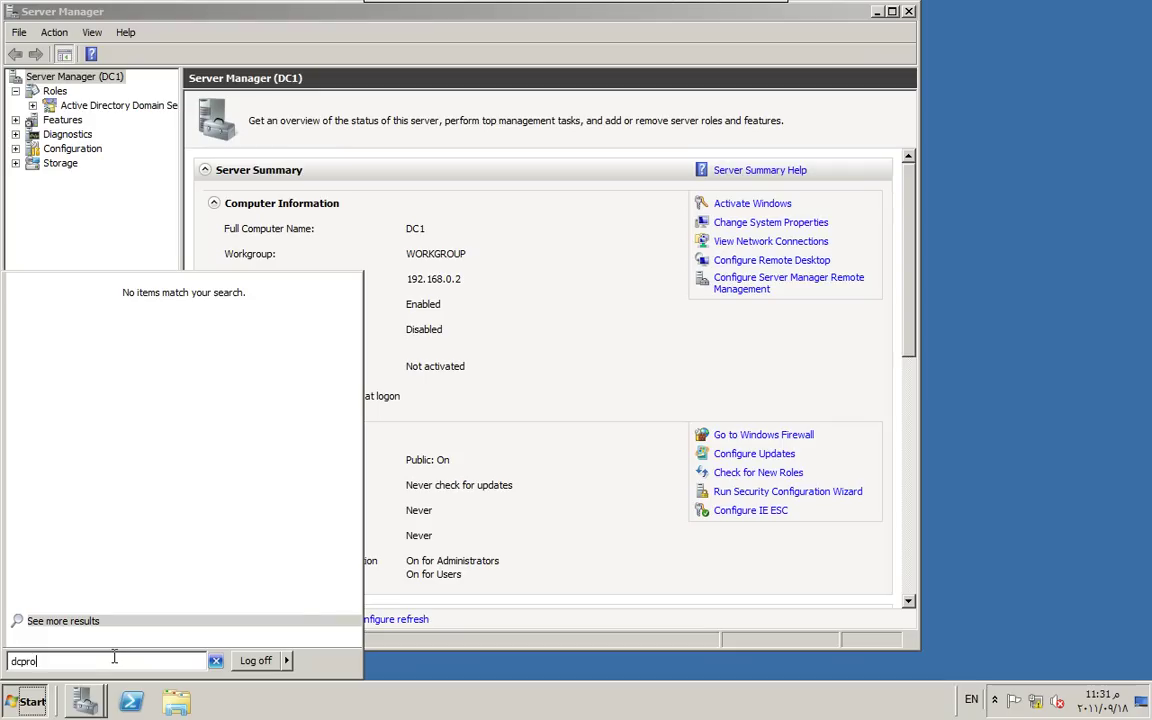
type("mo")
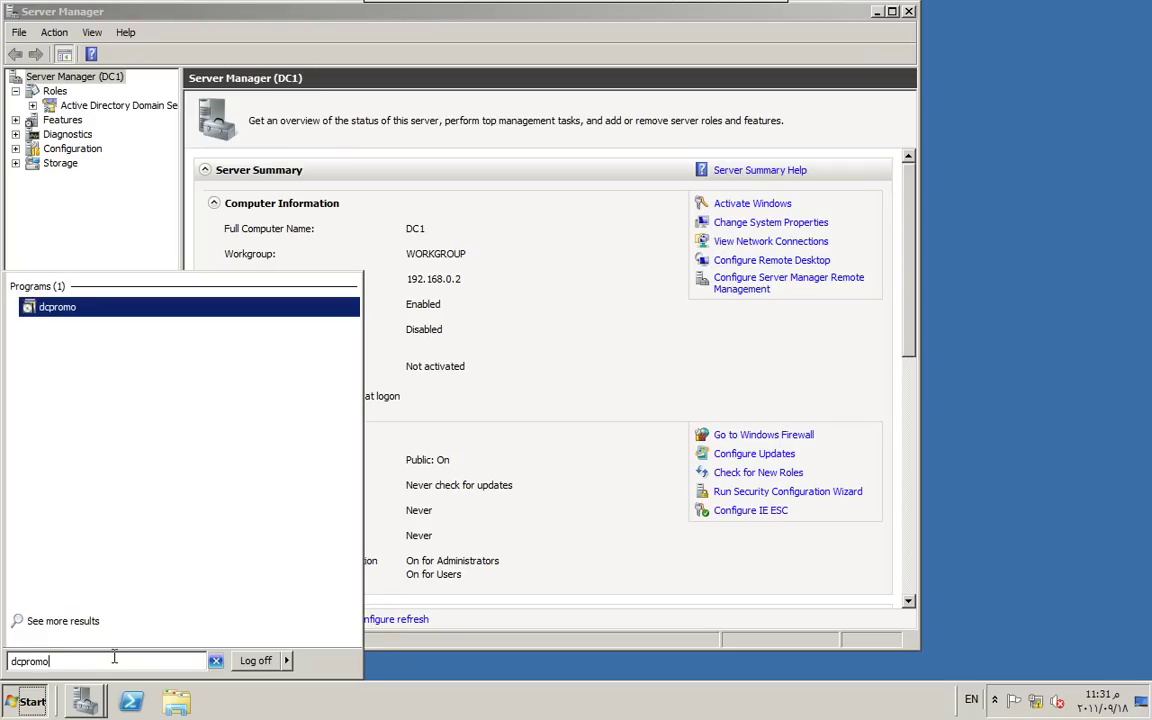
key("Return")
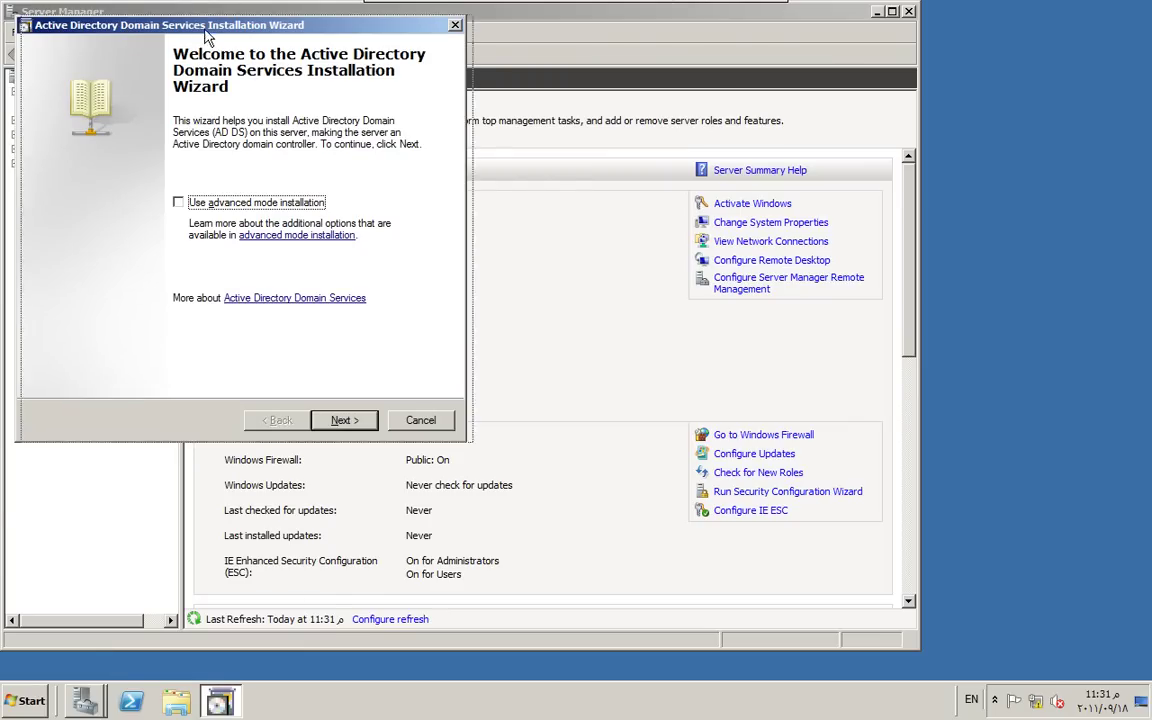
Enable advanced mode installation and continue, moving the wizard window toward the middle of the desktop
left_click_drag(195, 32, 268, 41)
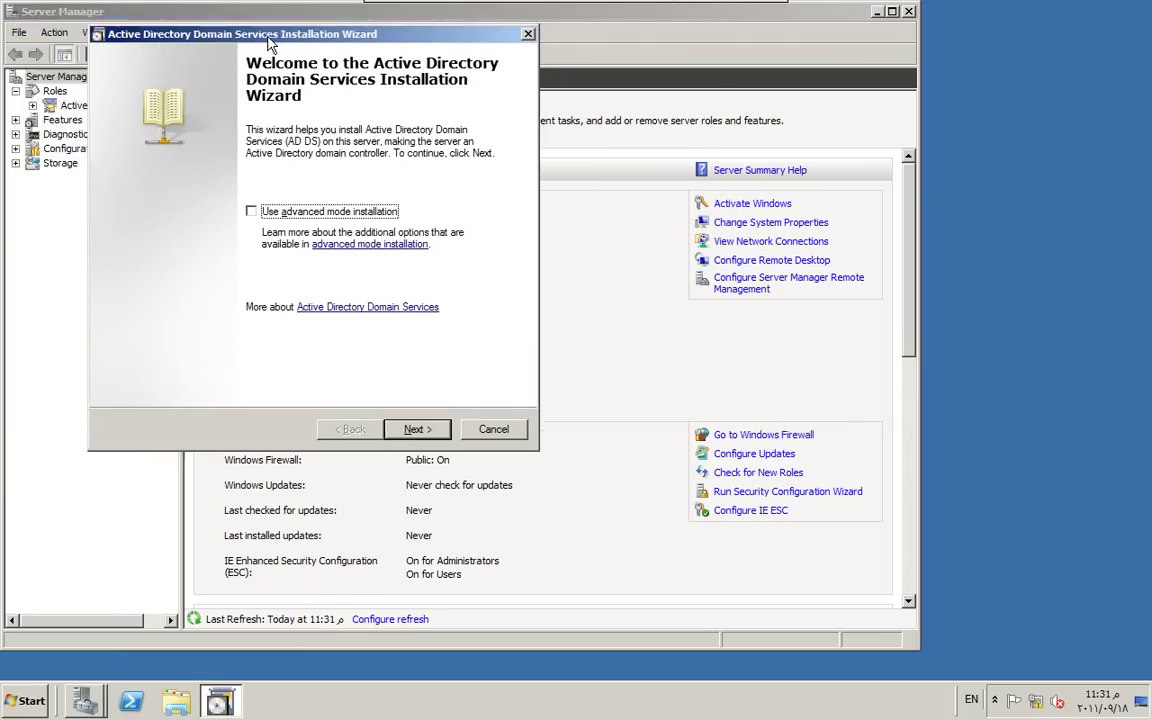
left_click(251, 213)
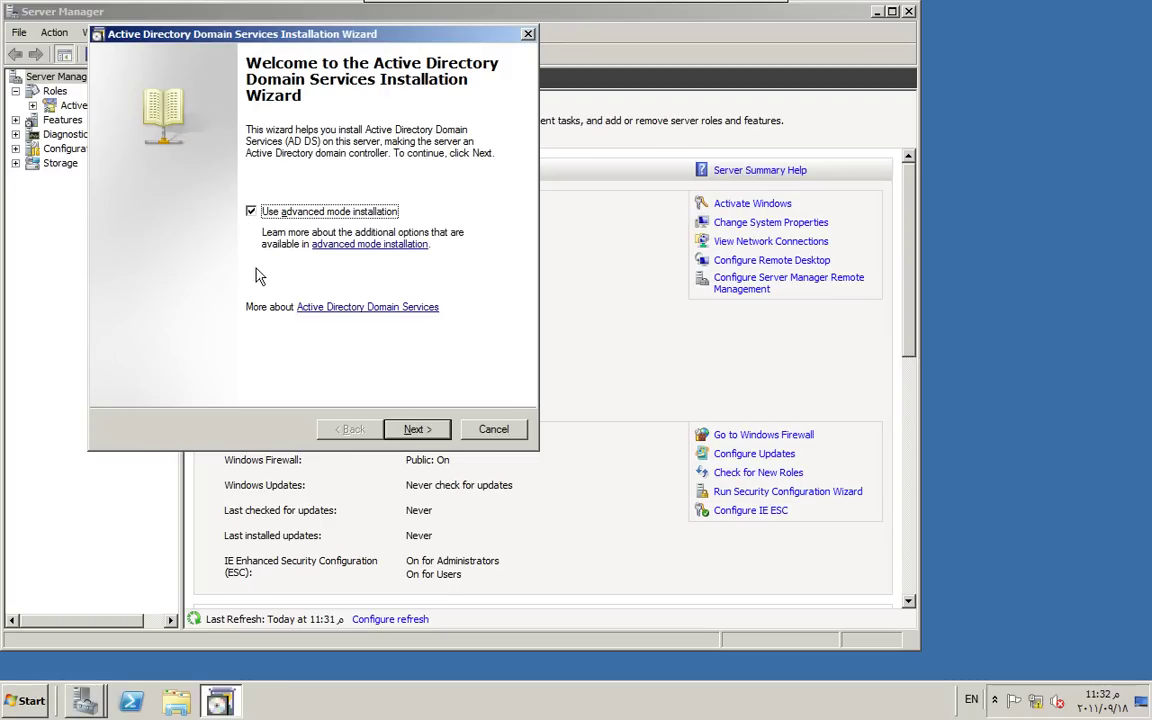
left_click(417, 432)
left_click_drag(330, 48, 547, 98)
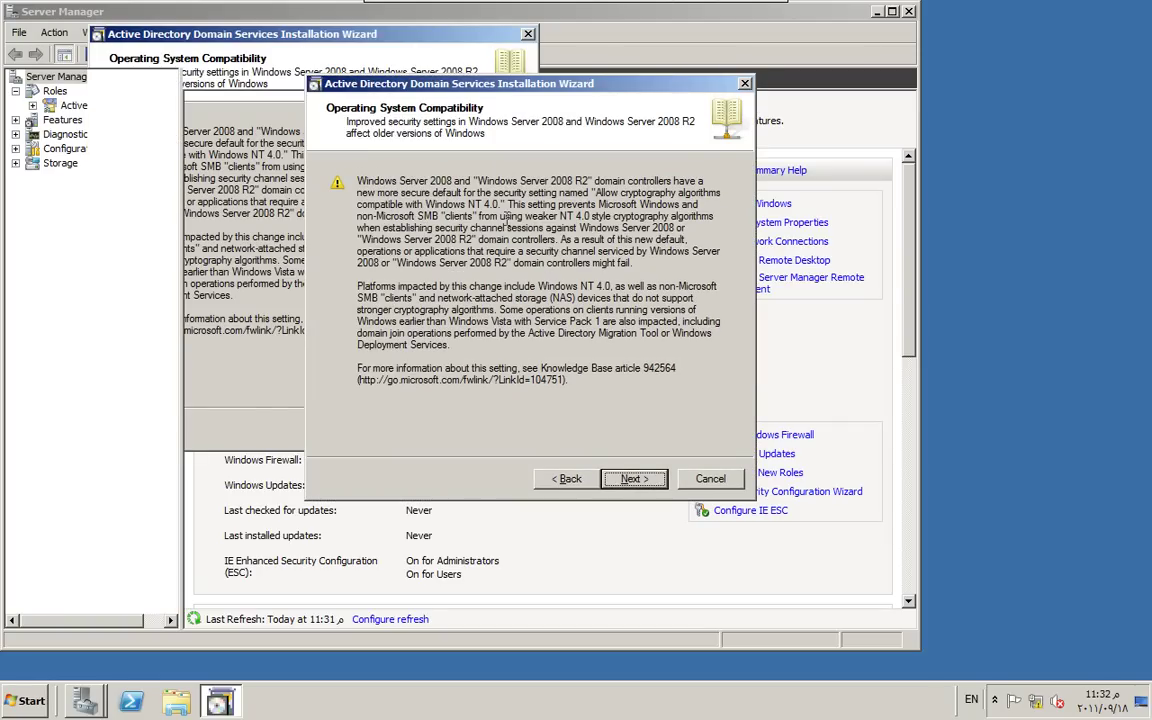
Continue past the operating system compatibility notice and choose to create a new domain in a new forest
left_click(633, 479)
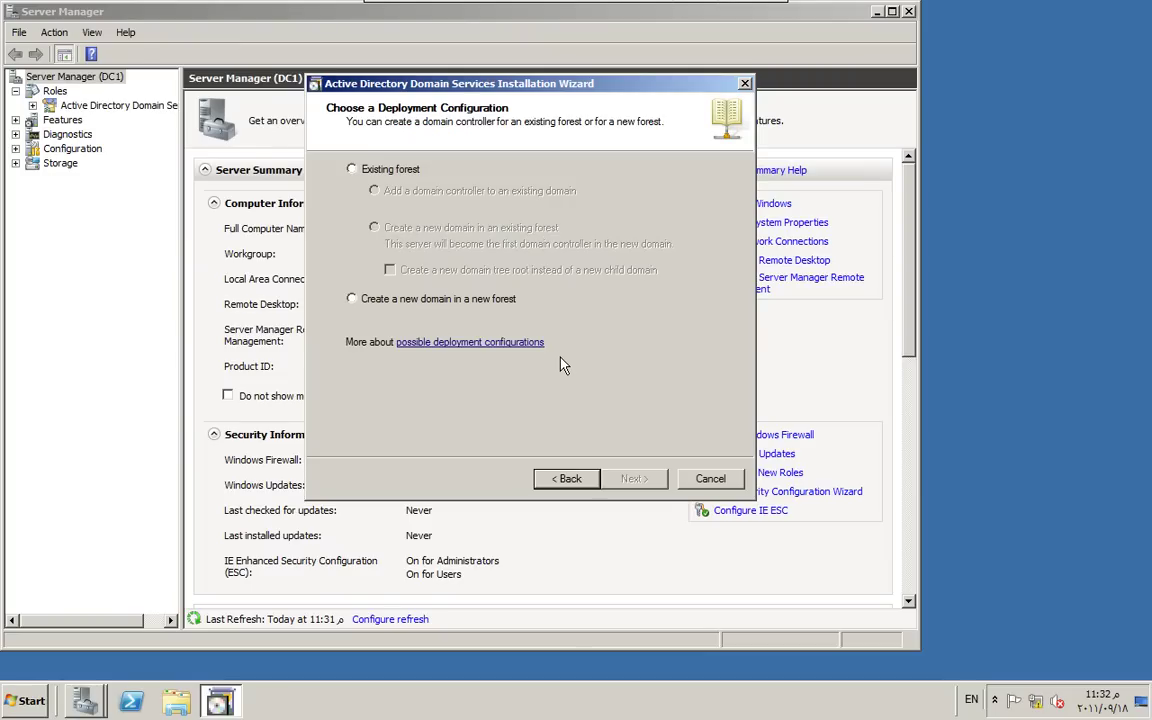
left_click(352, 300)
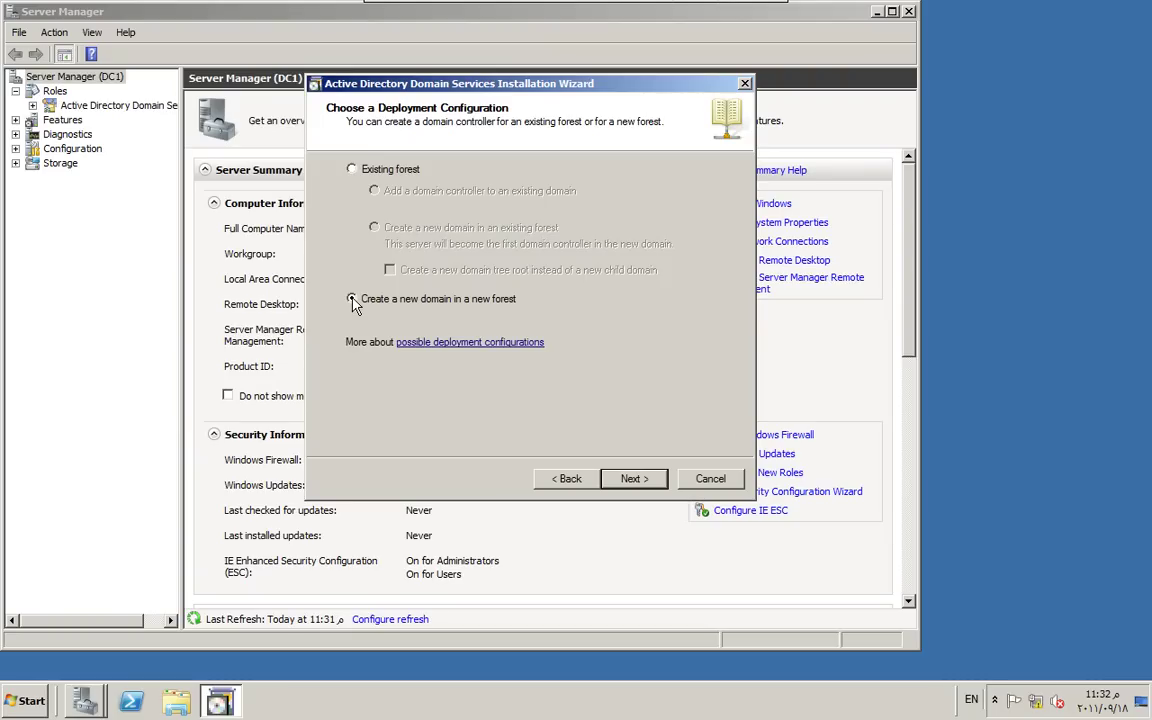
left_click(636, 479)
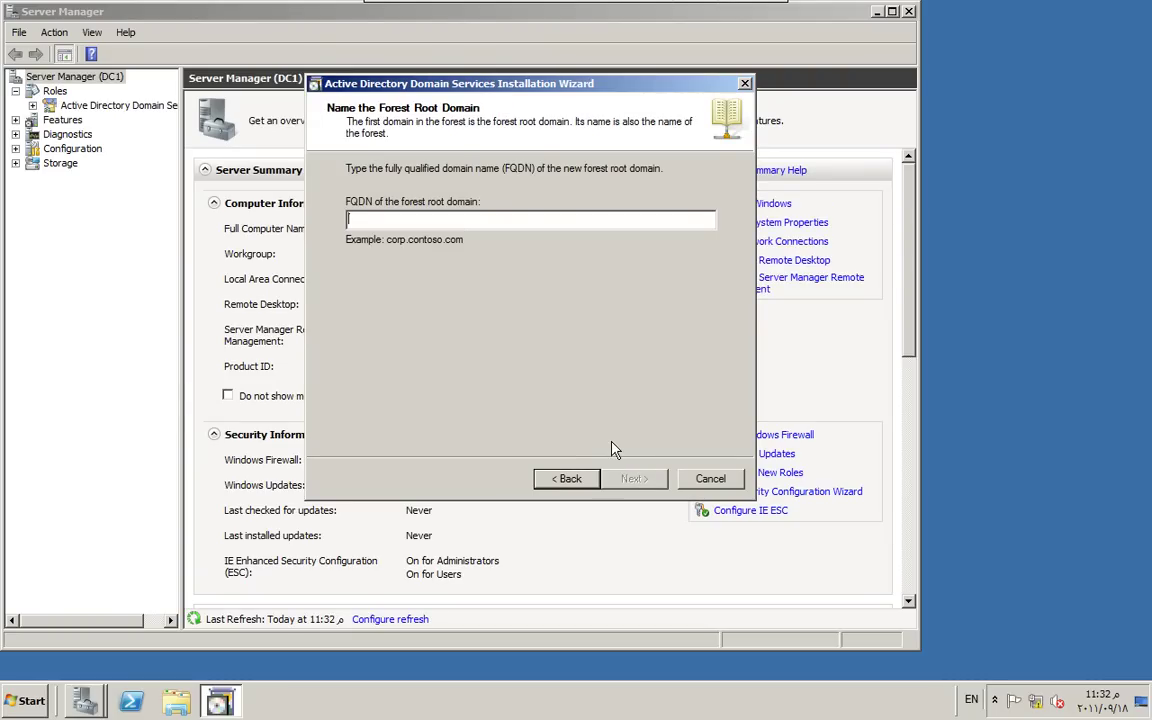
type("waqefo")
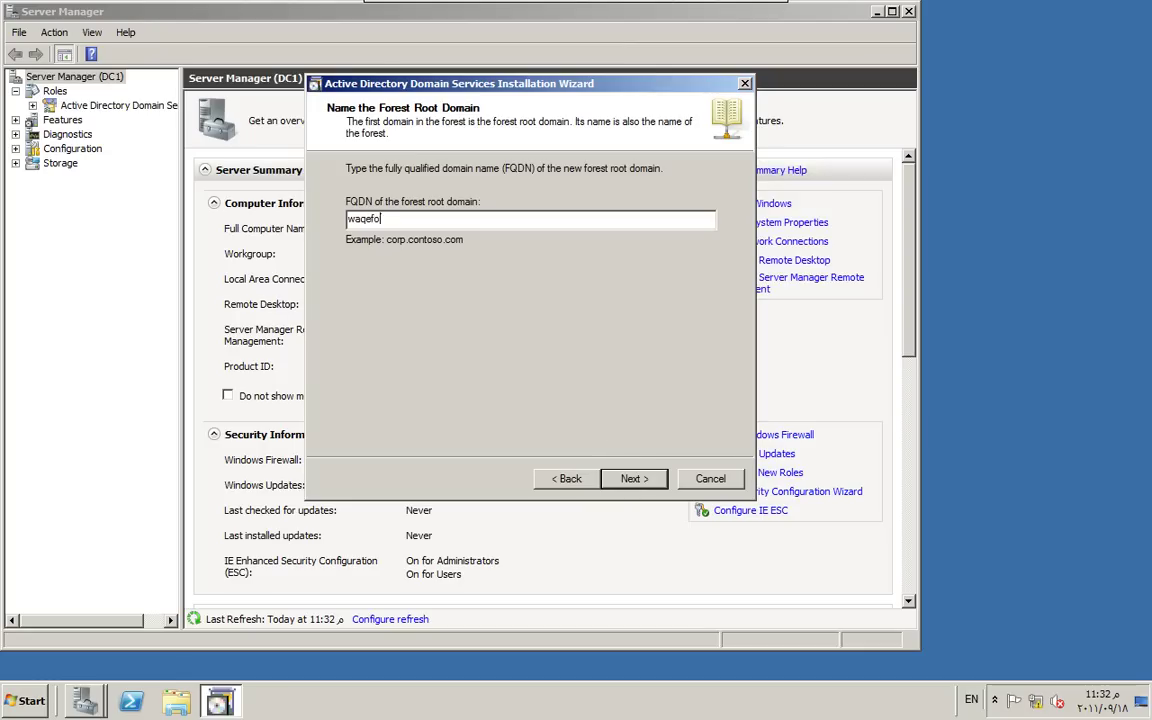
type("nline.com")
key("ctrl+a")
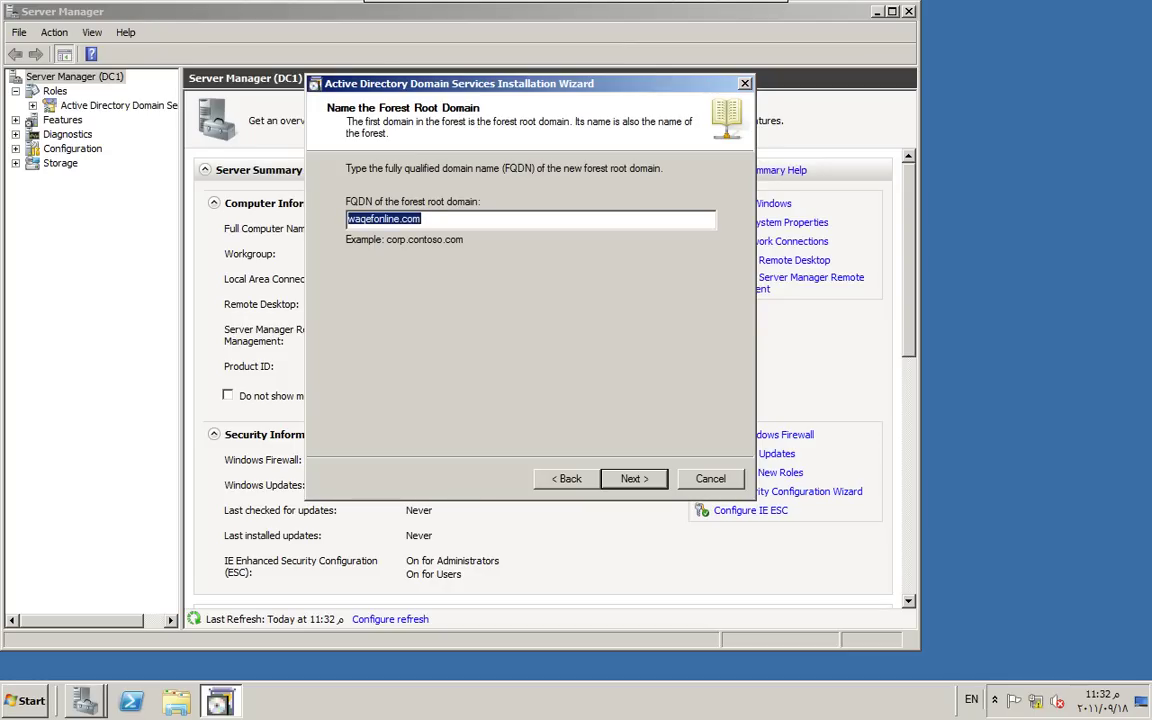
type("qusai.com")
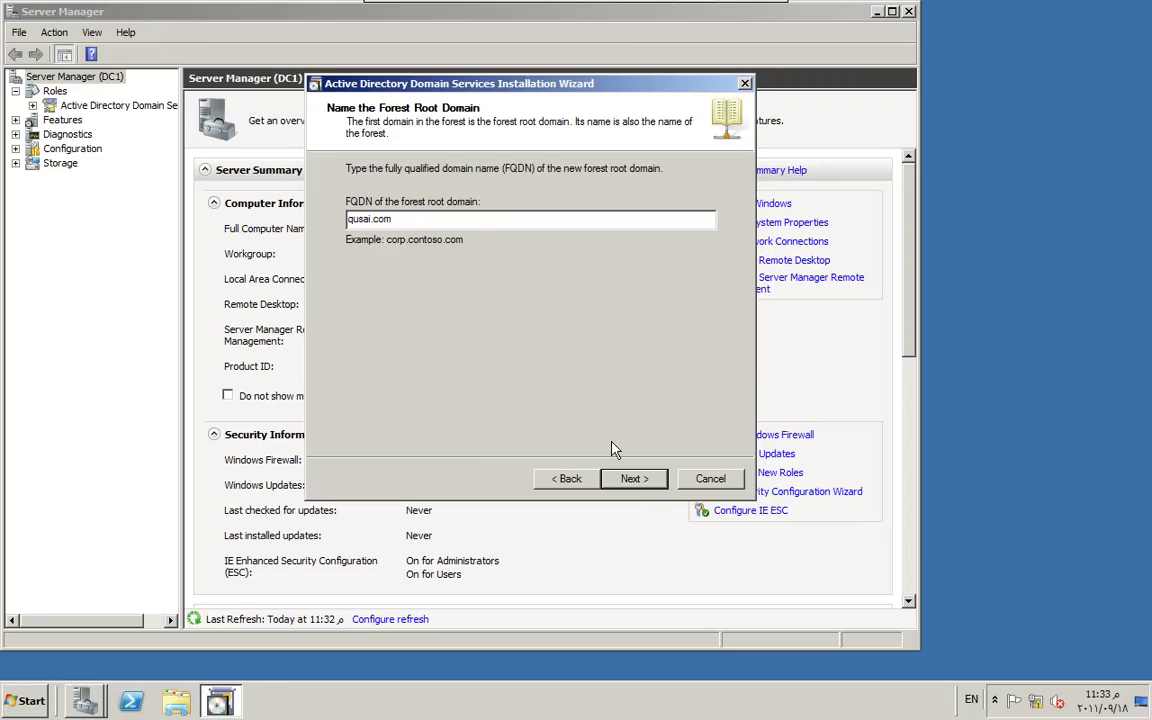
key("BackSpace")
key("BackSpace")
key("BackSpace")
type("local")
key("BackSpace")
key("BackSpace")
key("BackSpace")
key("BackSpace")
key("BackSpace")
key("BackSpace")
key("BackSpace")
key("BackSpace")
key("BackSpace")
key("BackSpace")
key("BackSpace")
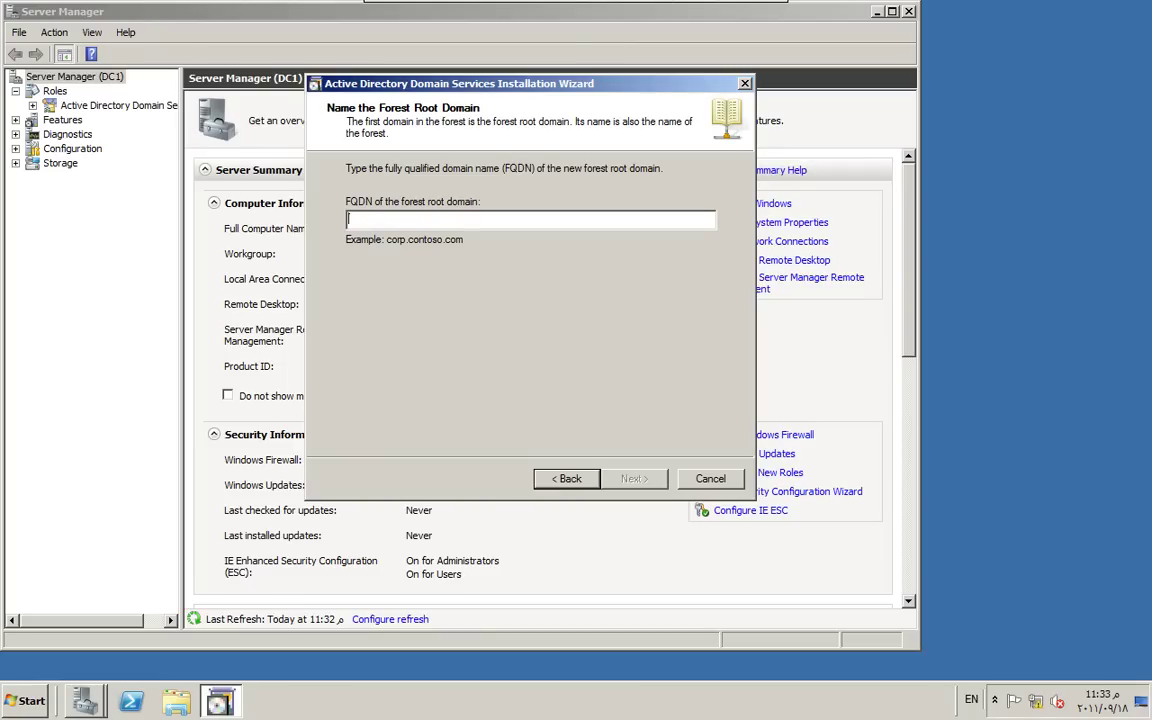
Set the FQDN of the forest root domain to waqfonline.com and continue to the NetBIOS name page
type("waqef")
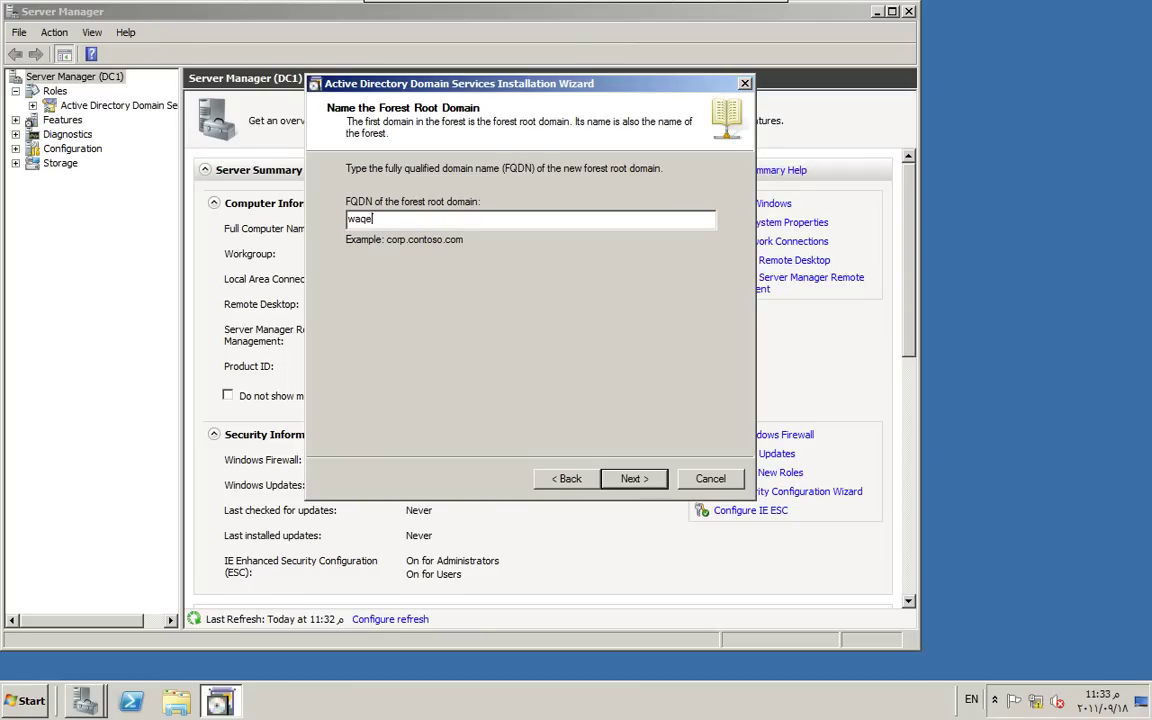
key("BackSpace")
key("BackSpace")
type("fonline.com")
left_click(645, 483)
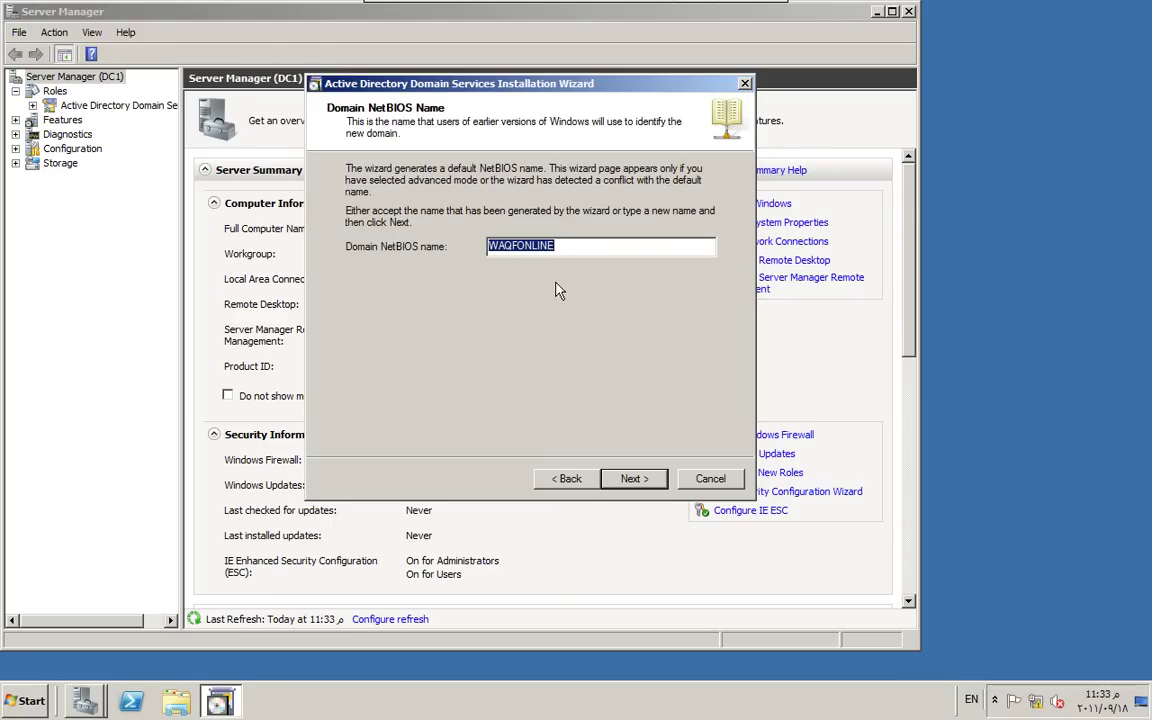
Set the domain NetBIOS name to WAQFONLINE and continue to the forest functional level page
type("WA")
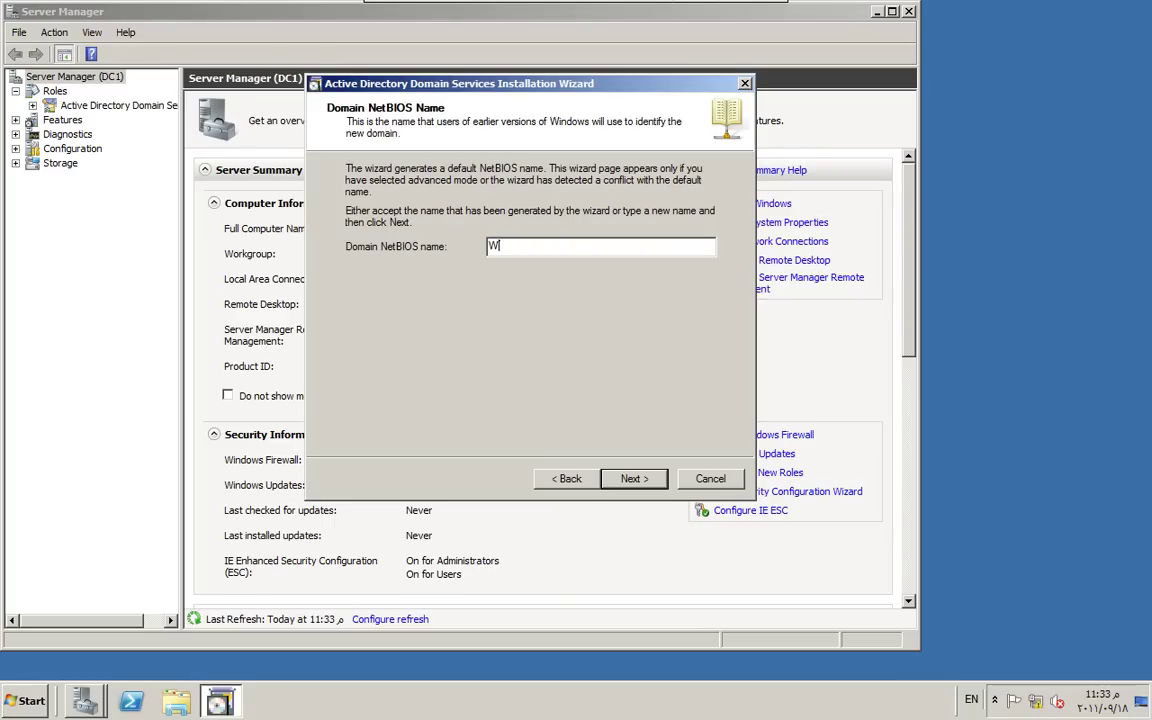
key("BackSpace")
key("BackSpace")
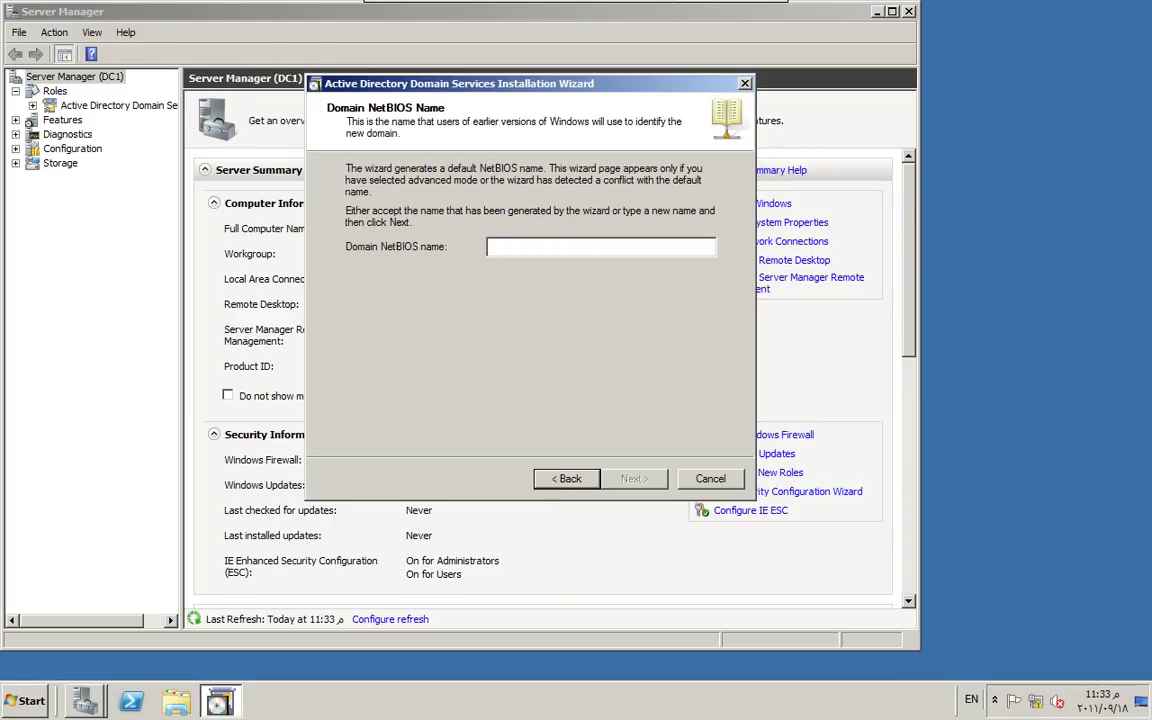
type("WA")
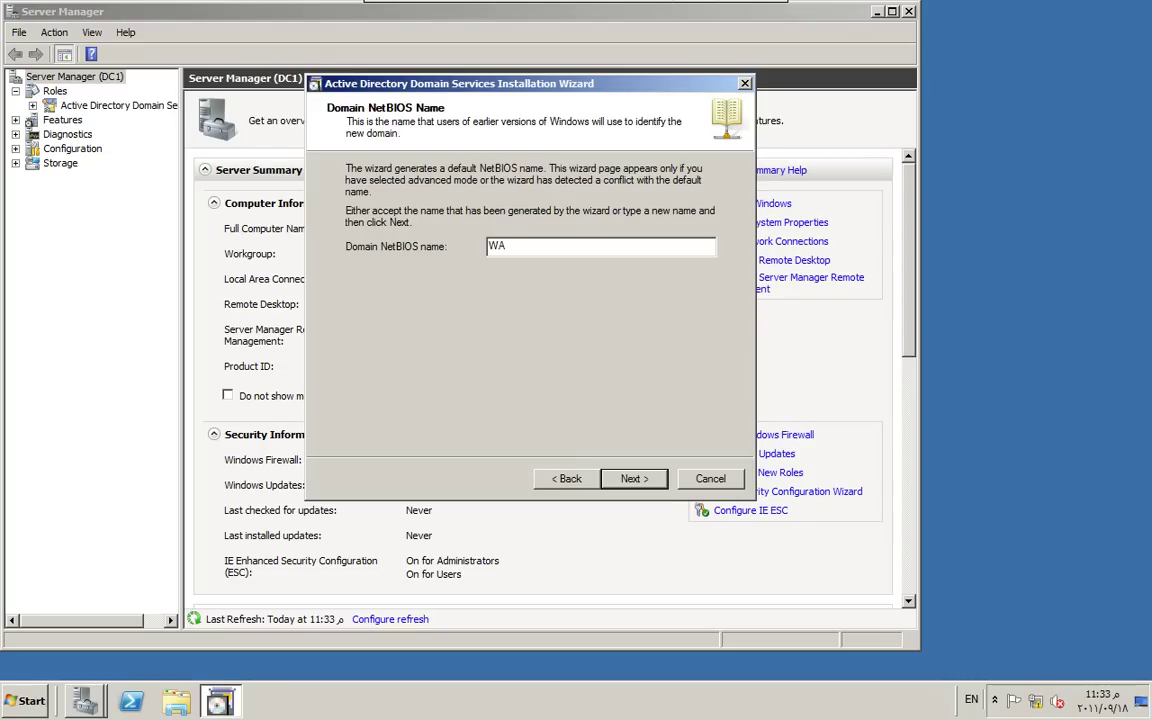
type("QE")
key("BackSpace")
type("FONLINE")
left_click(636, 479)
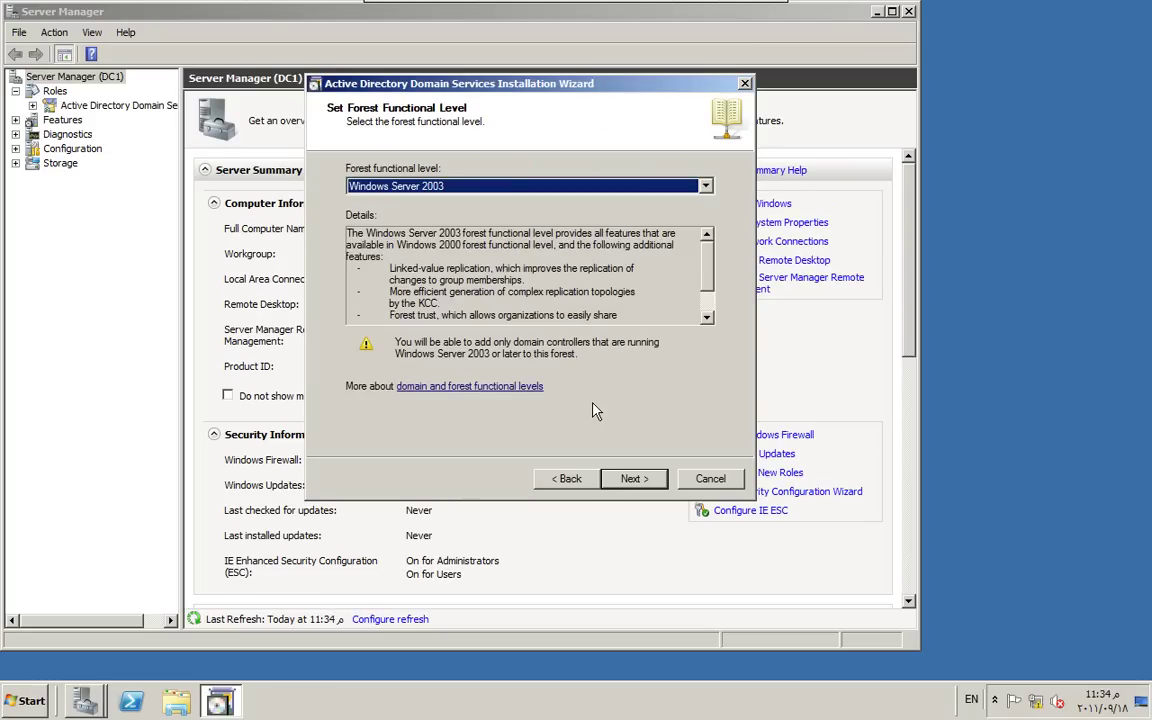
View the available forest functional levels, keeping Windows Server 2003, and open Paint with a blank canvas
left_click(481, 190)
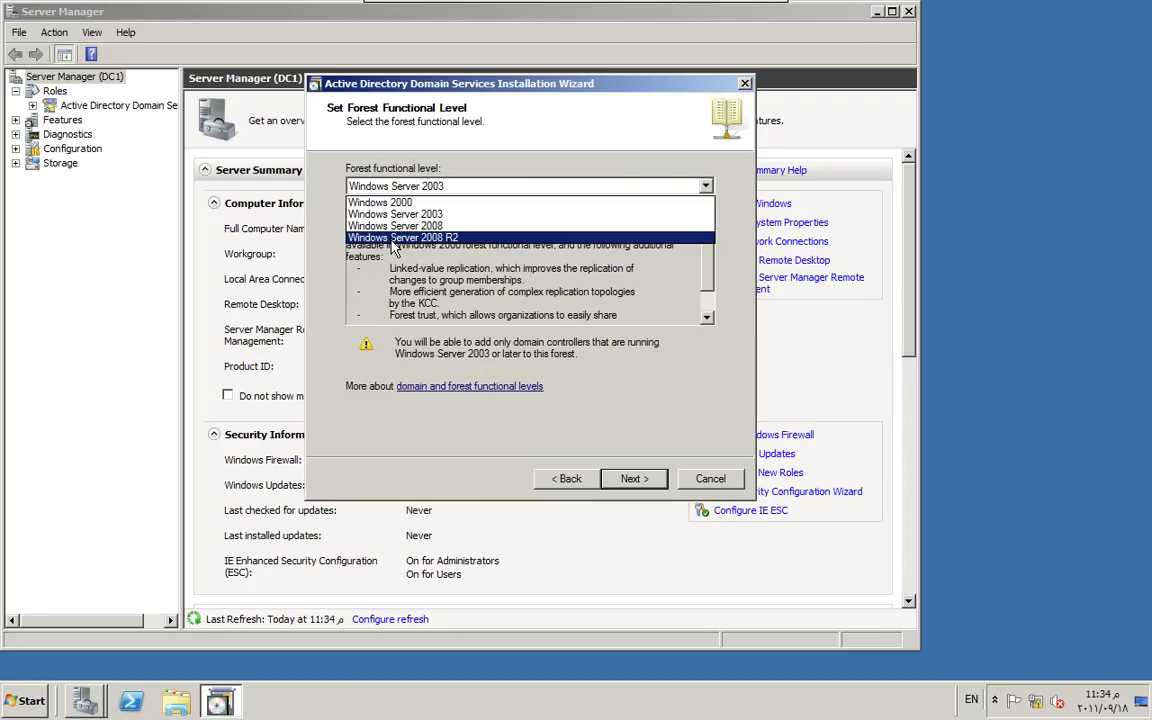
left_click(402, 124)
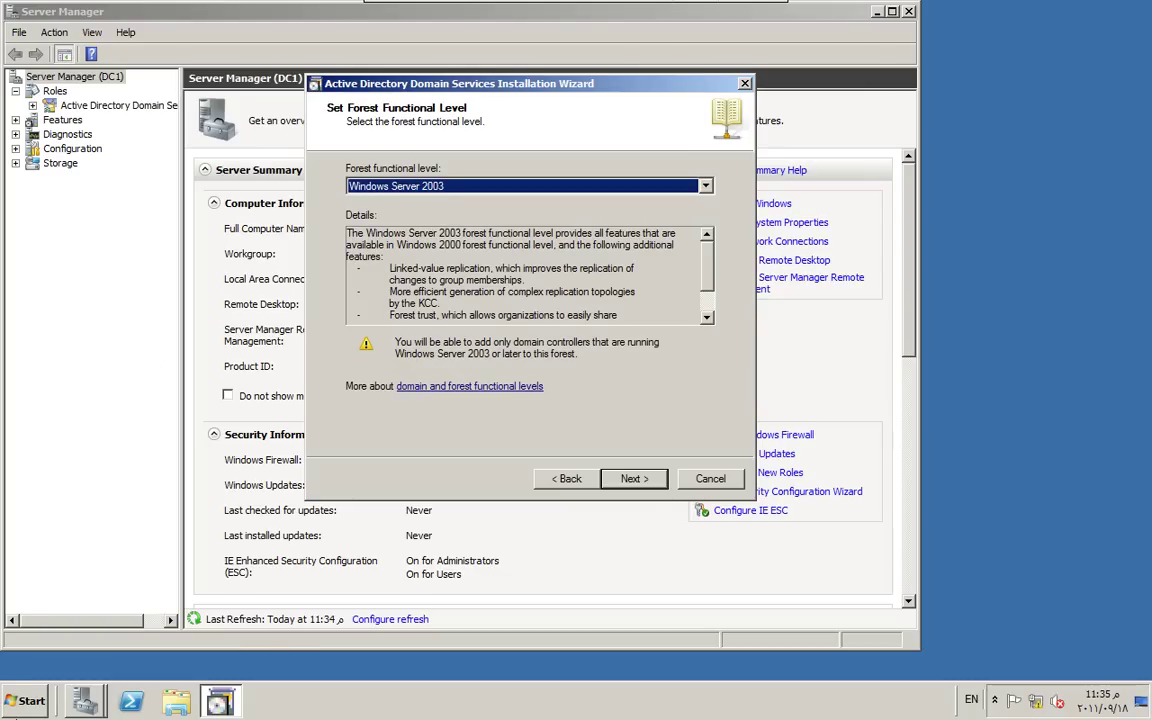
left_click(30, 700)
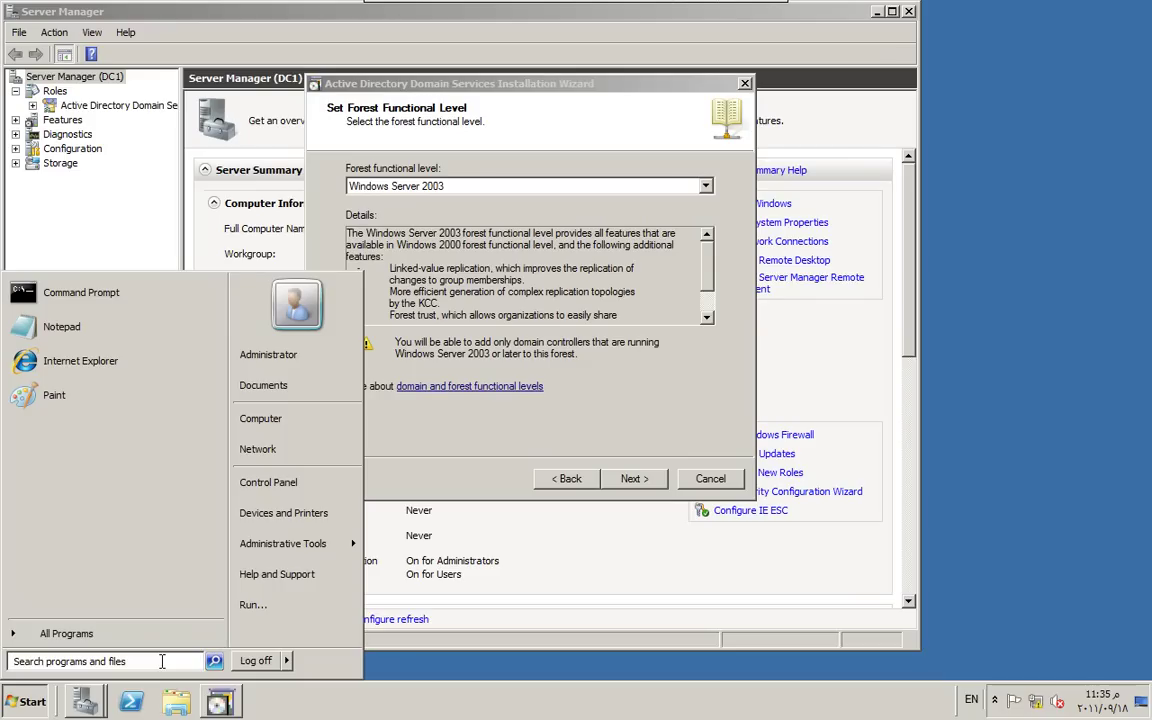
type("PAIN")
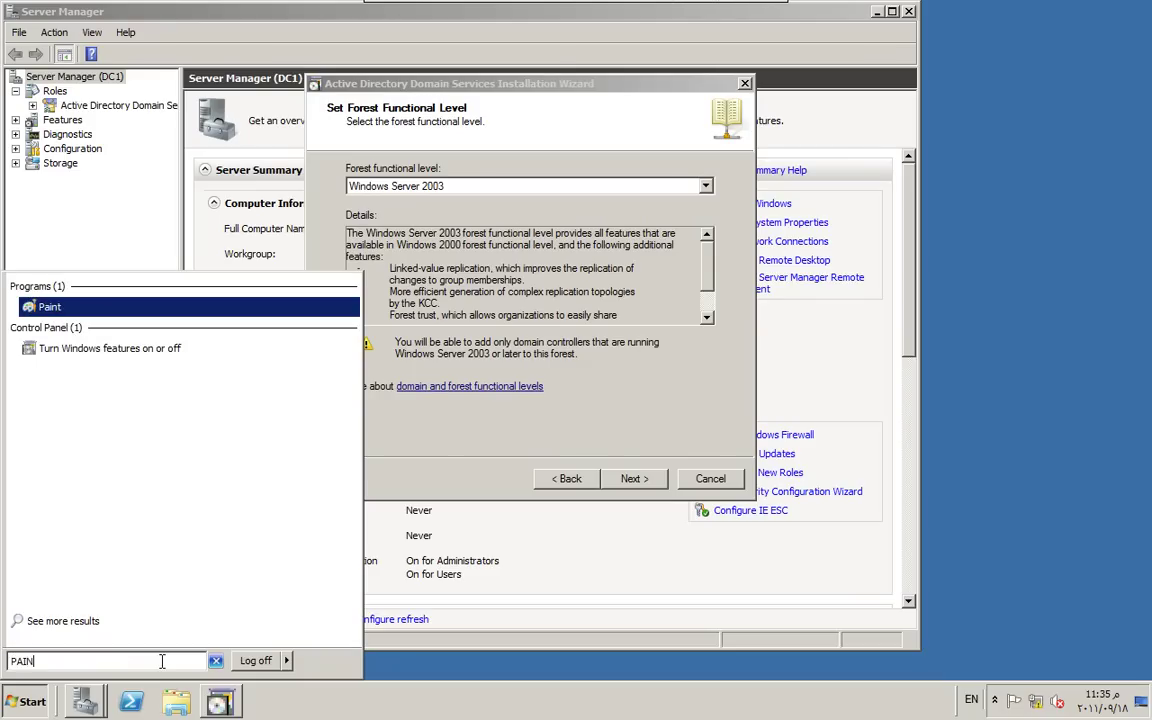
key("Return")
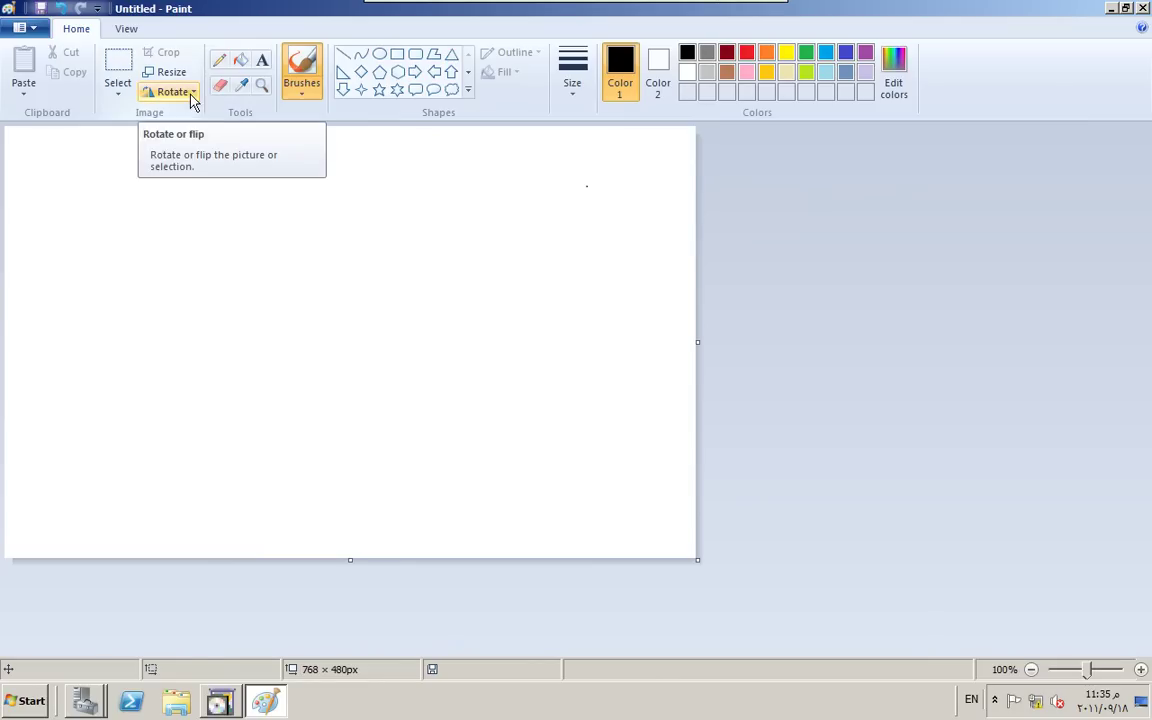
Draw a black rectangle about 590 × 326 px on the canvas and a triangle about 180 × 162 px inside its left part
left_click(397, 54)
left_click_drag(619, 189, 88, 481)
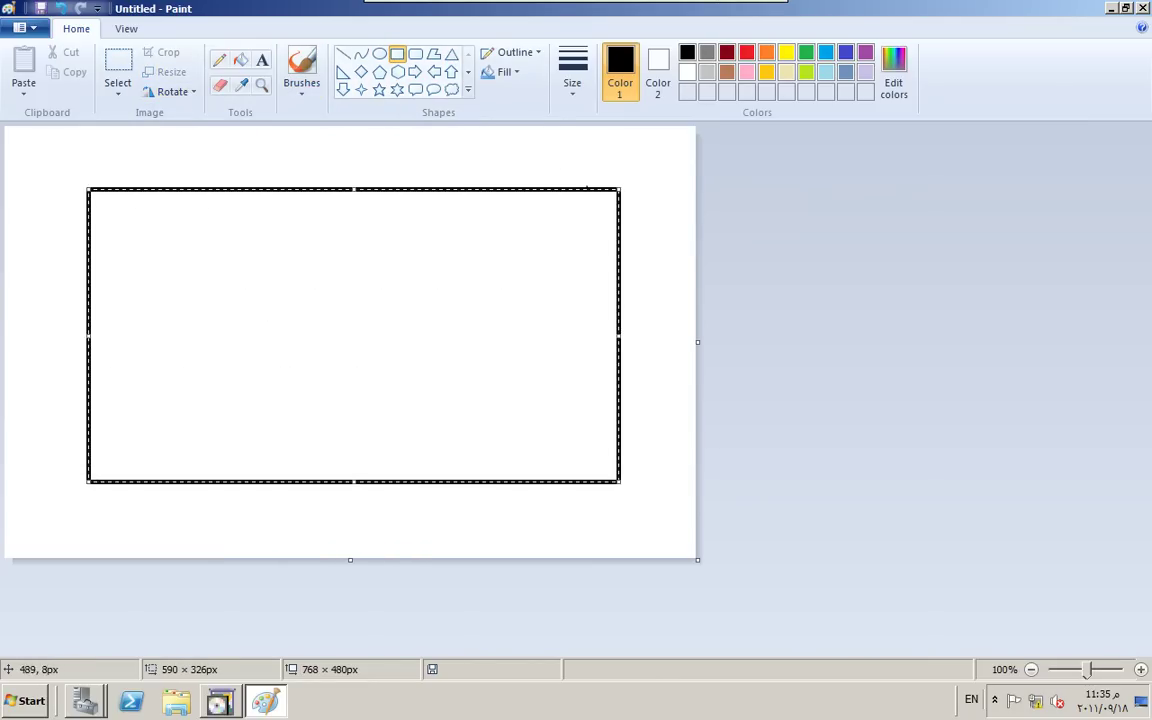
left_click(451, 56)
left_click_drag(285, 244, 124, 389)
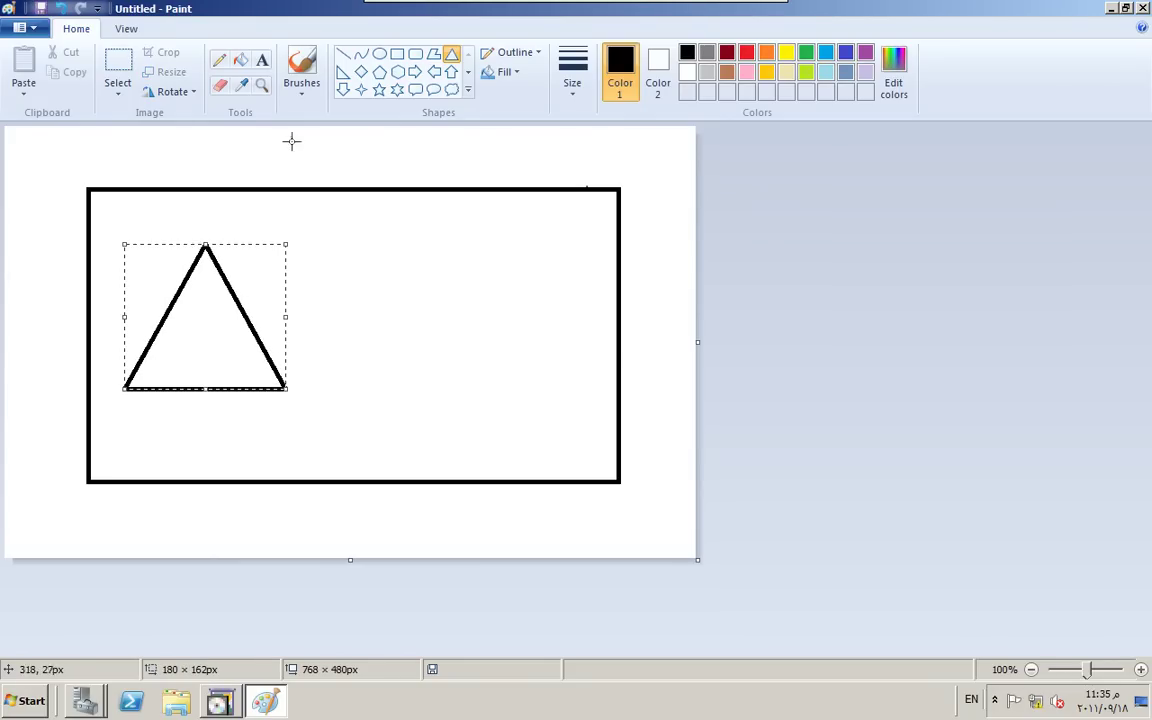
Add the text label 2008 inside the triangle
left_click(262, 60)
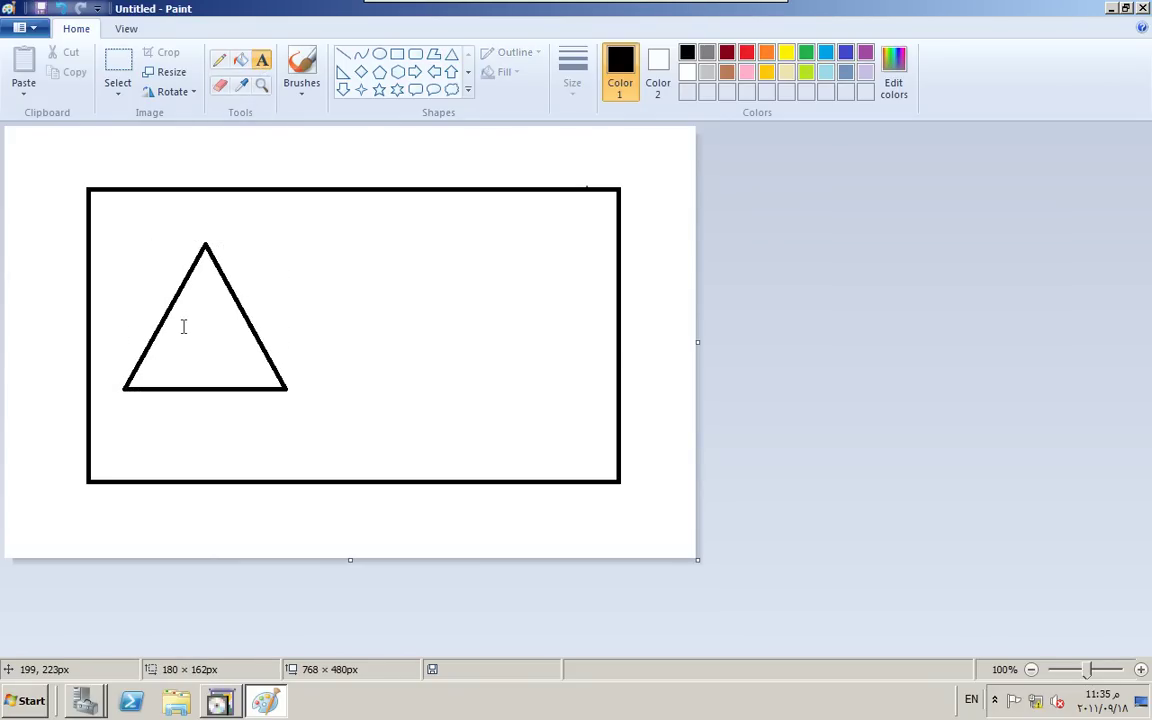
left_click_drag(223, 377, 223, 377)
left_click(194, 343)
type("2008")
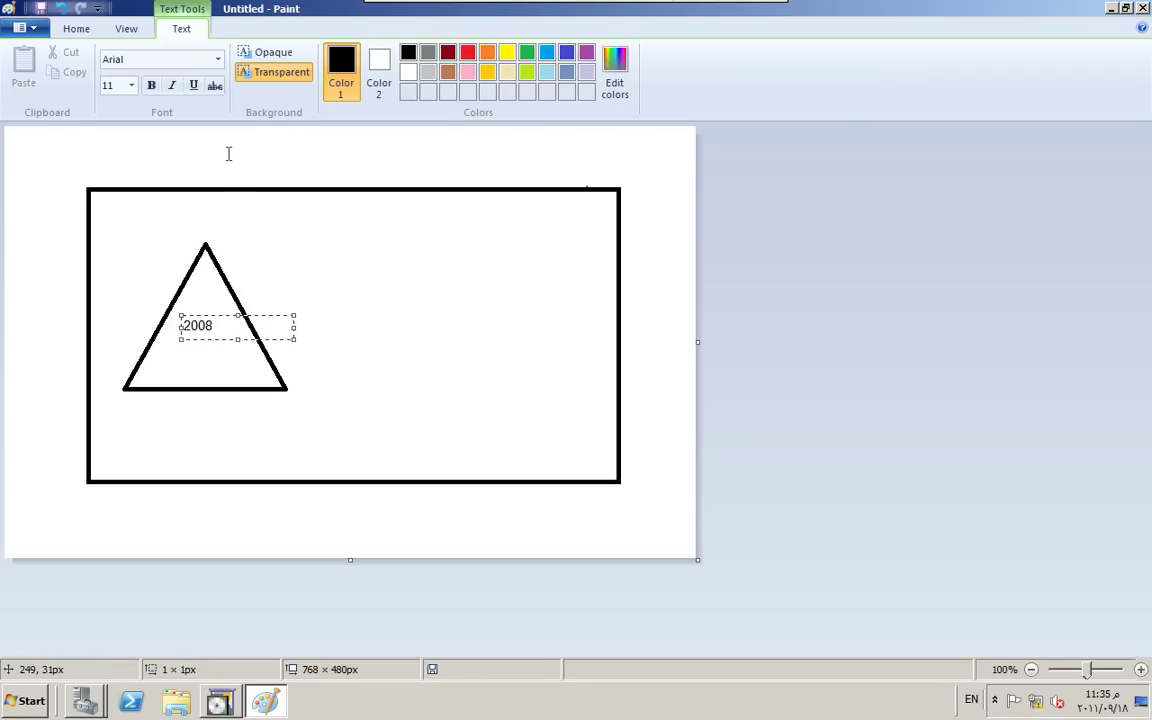
left_click(217, 163)
Place a second text label beginning with 200 just above the rectangle's upper edge
left_click(233, 173)
type("200")
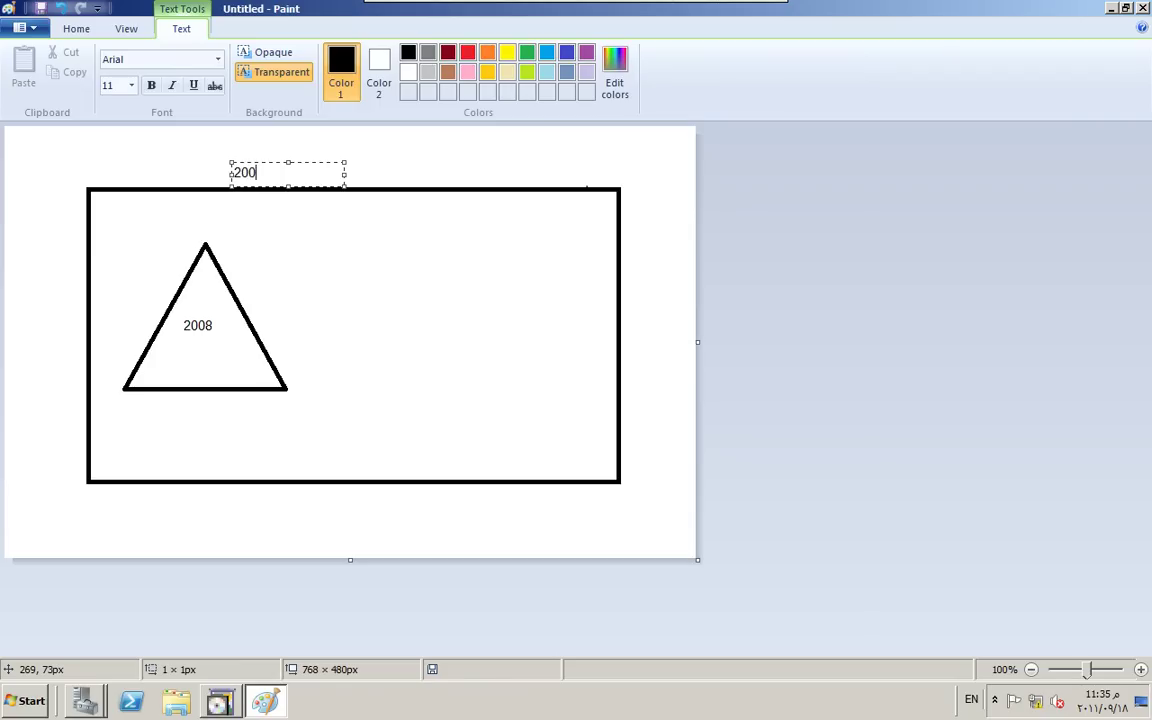